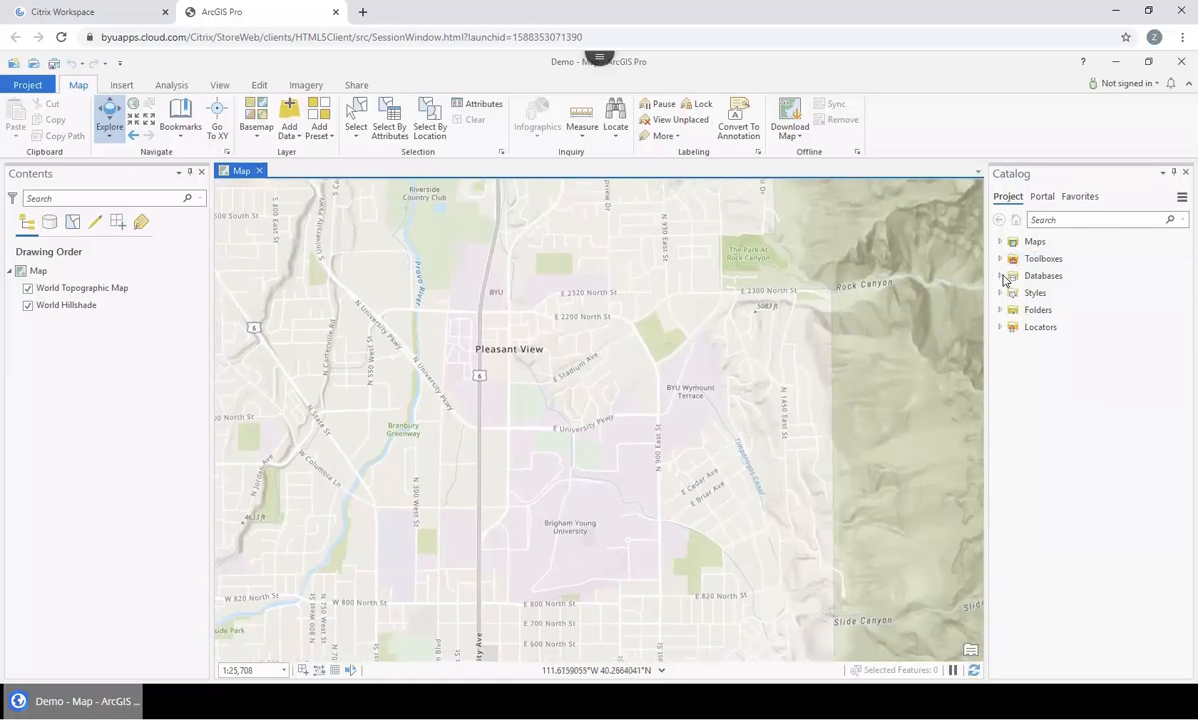
Start a new feature class named BYU_Roads in the Demo.gdb geodatabase, with Z values turned off.
left_click(1001, 276)
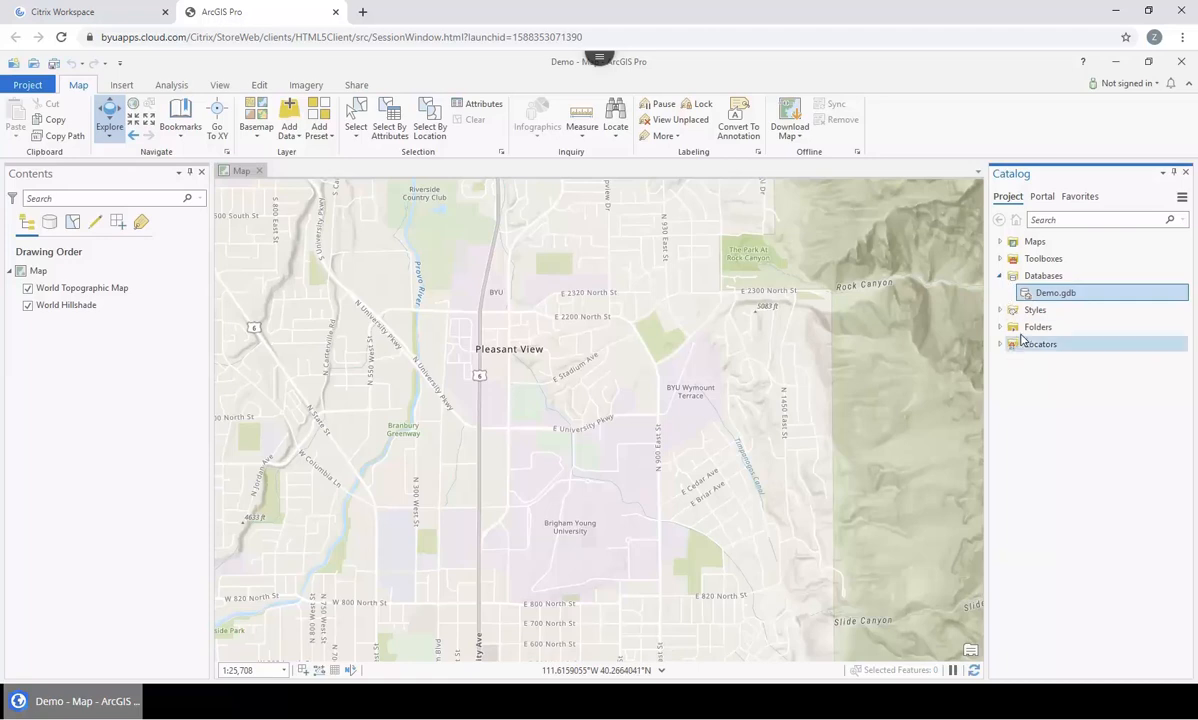
right_click(1059, 294)
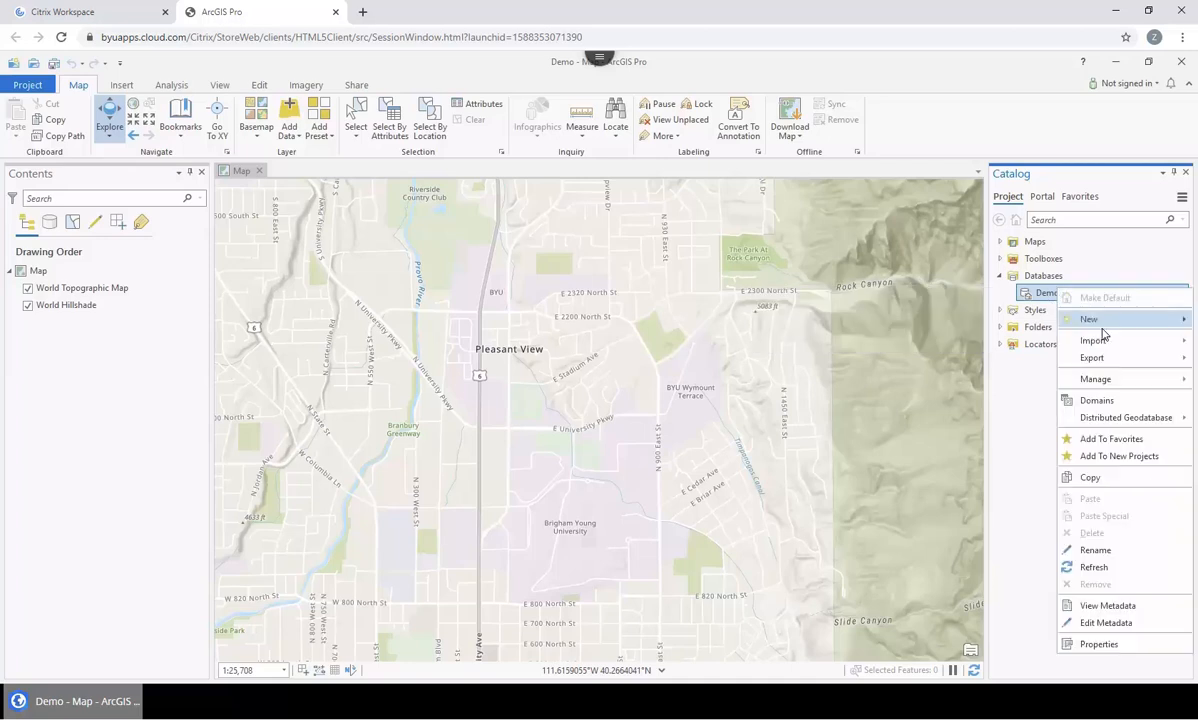
mouse_move(1105, 327)
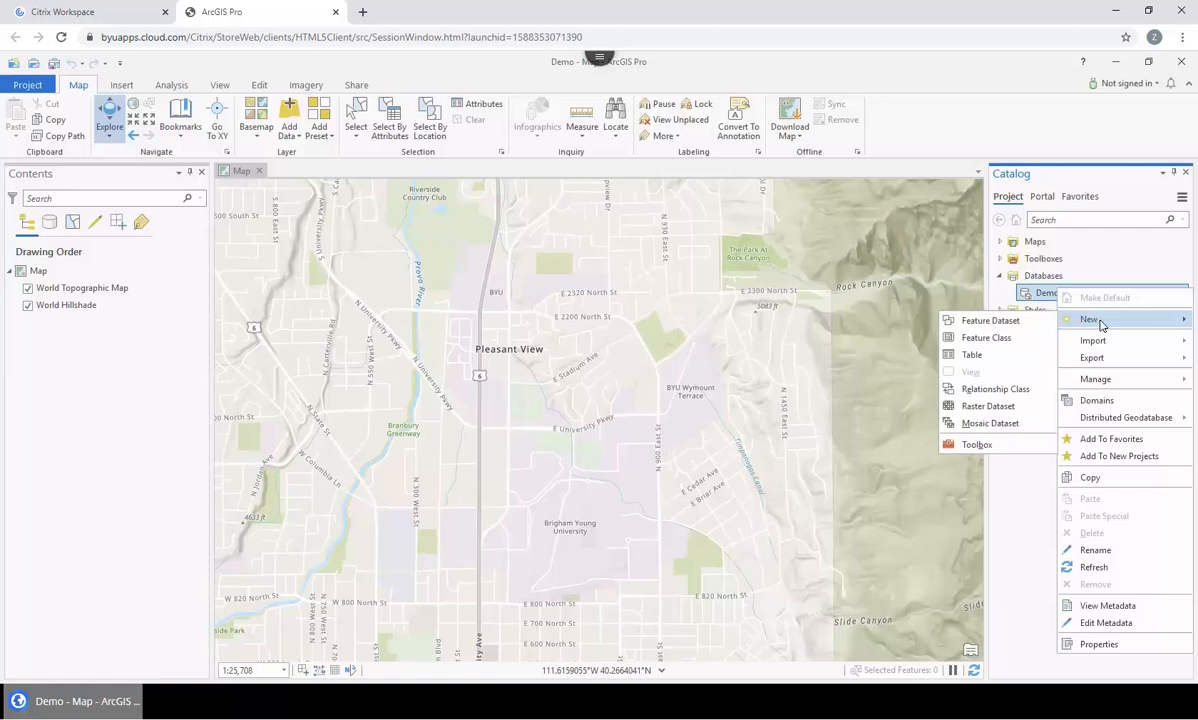
left_click(1033, 339)
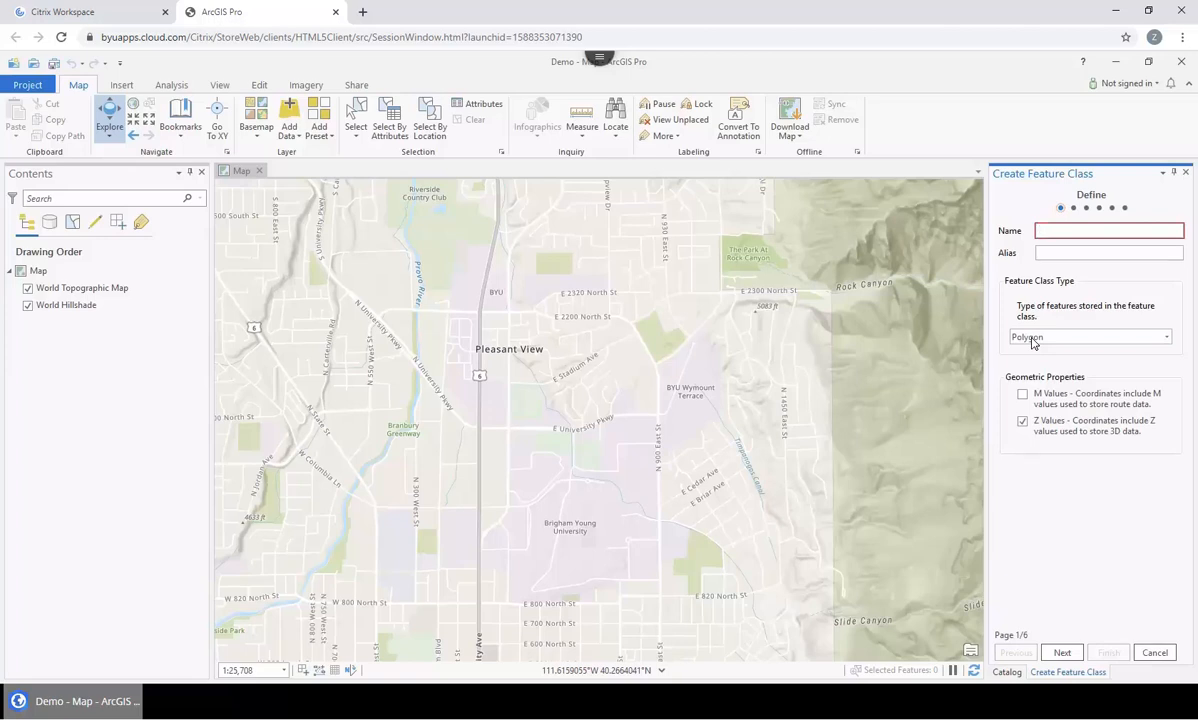
left_click(1022, 421)
type("BYU_Roads")
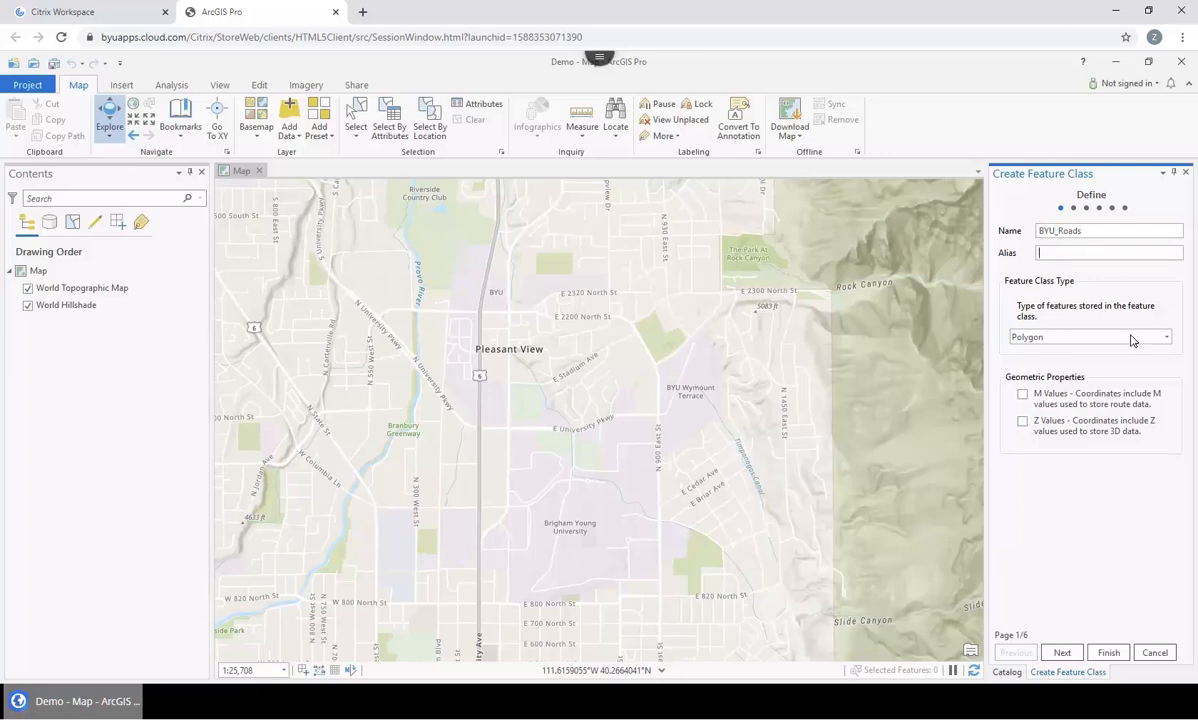
Set the feature class type of BYU_Roads to Line.
left_click_drag(1095, 231, 1023, 225)
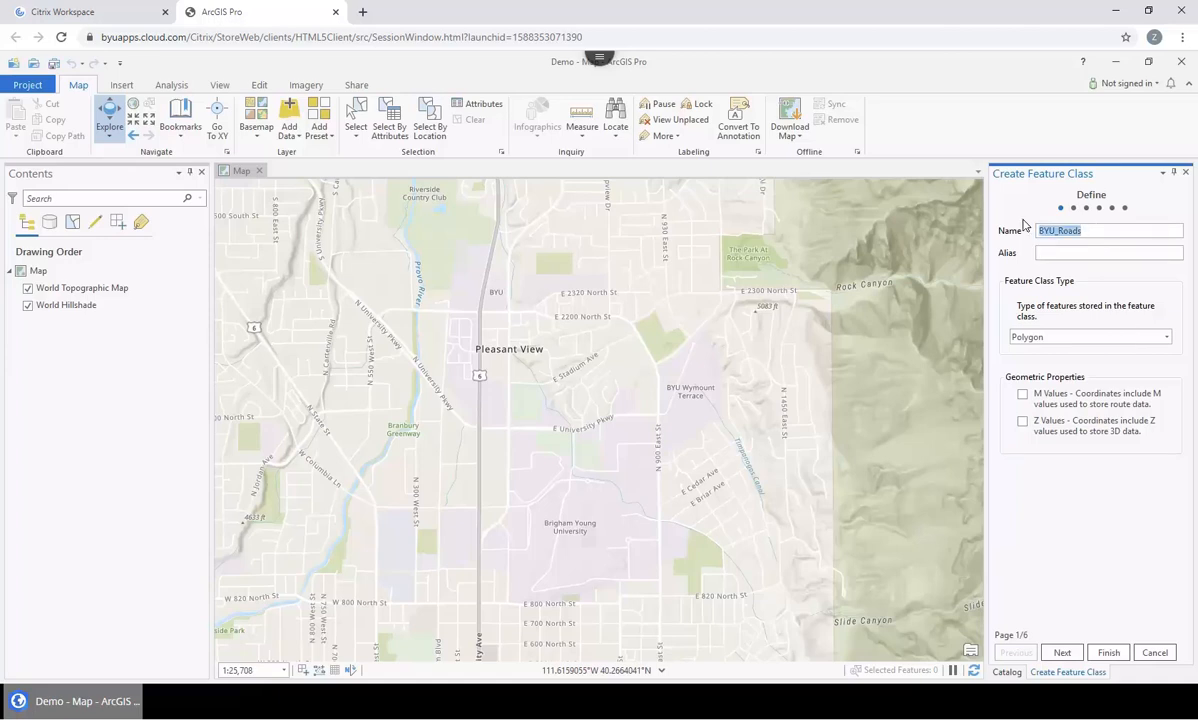
left_click(1118, 336)
left_click(1080, 369)
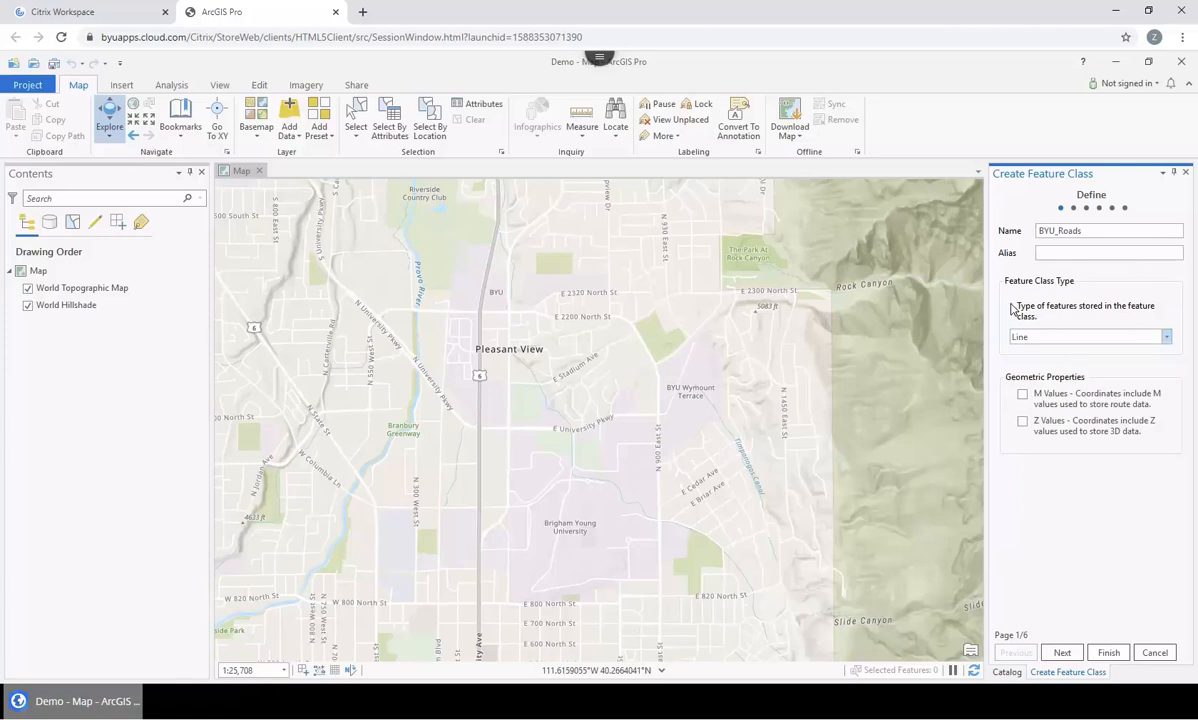
left_click(1168, 338)
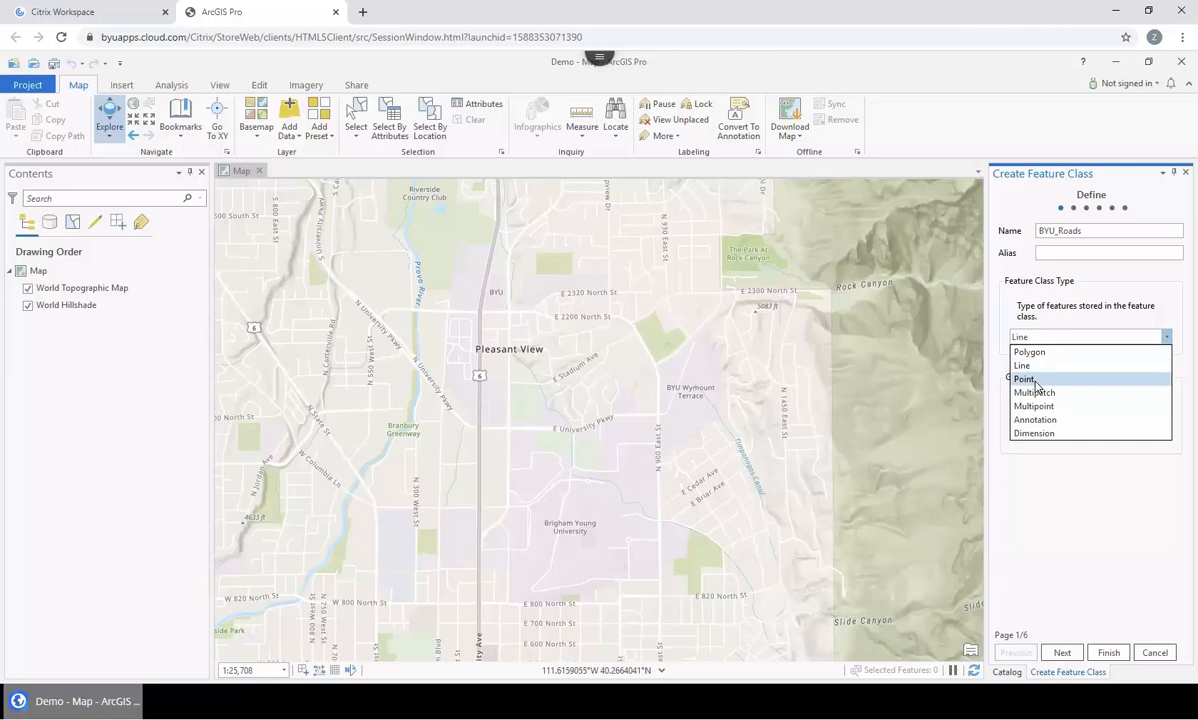
left_click(1066, 523)
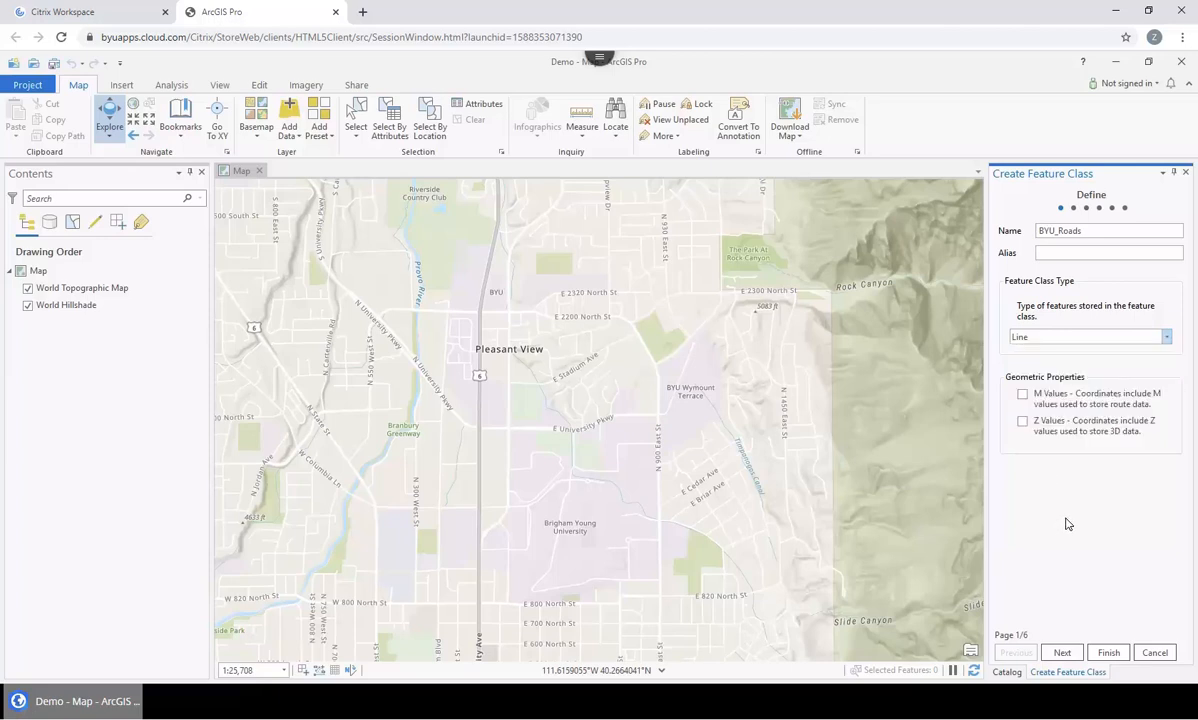
Add a field called Name with the Text data type to the BYU_Roads feature class.
left_click(1062, 654)
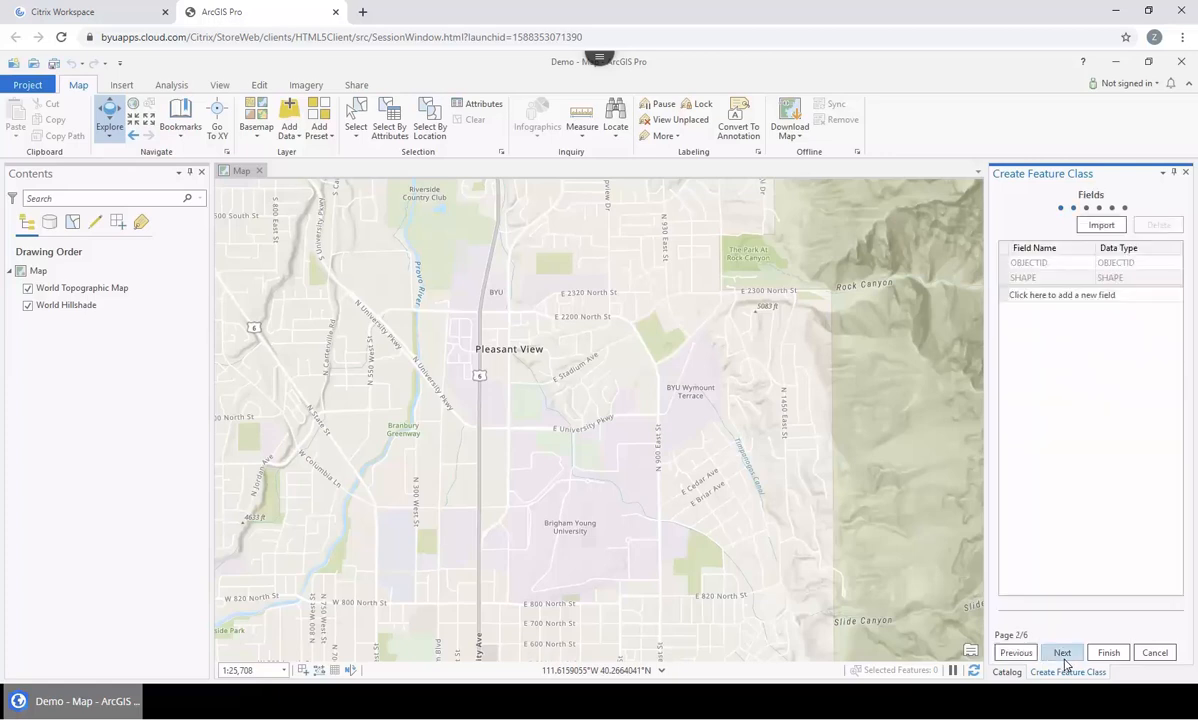
left_click(1040, 295)
type("Name")
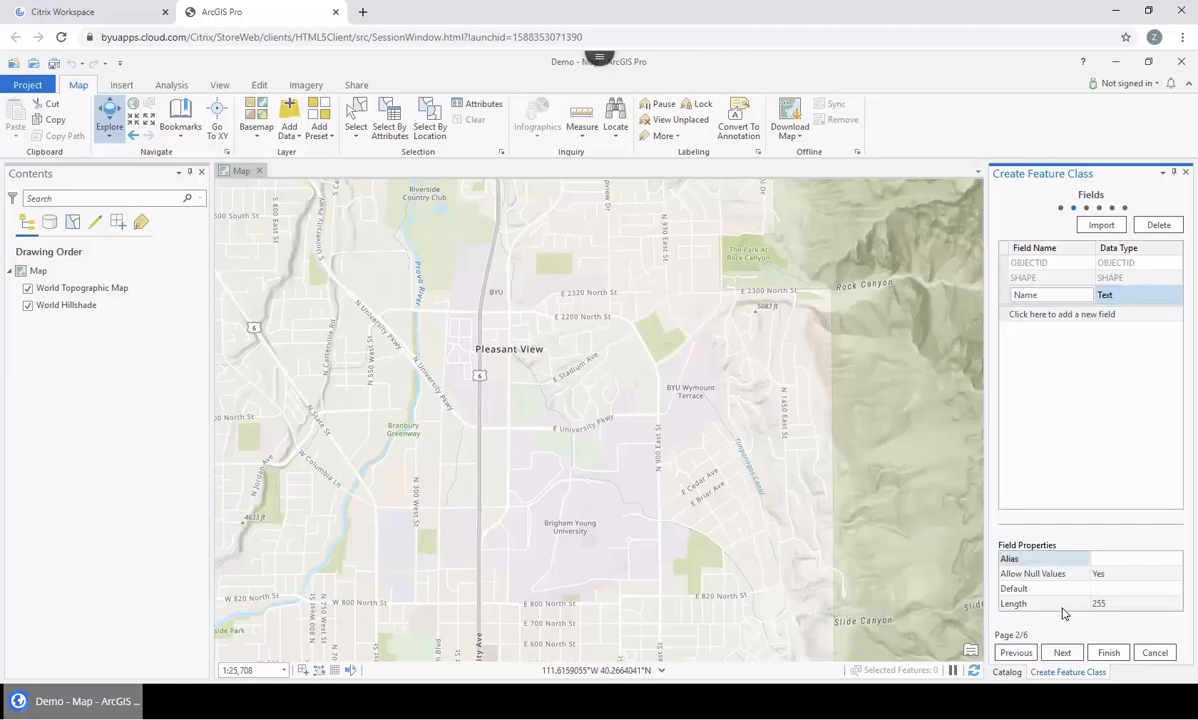
left_click(1063, 654)
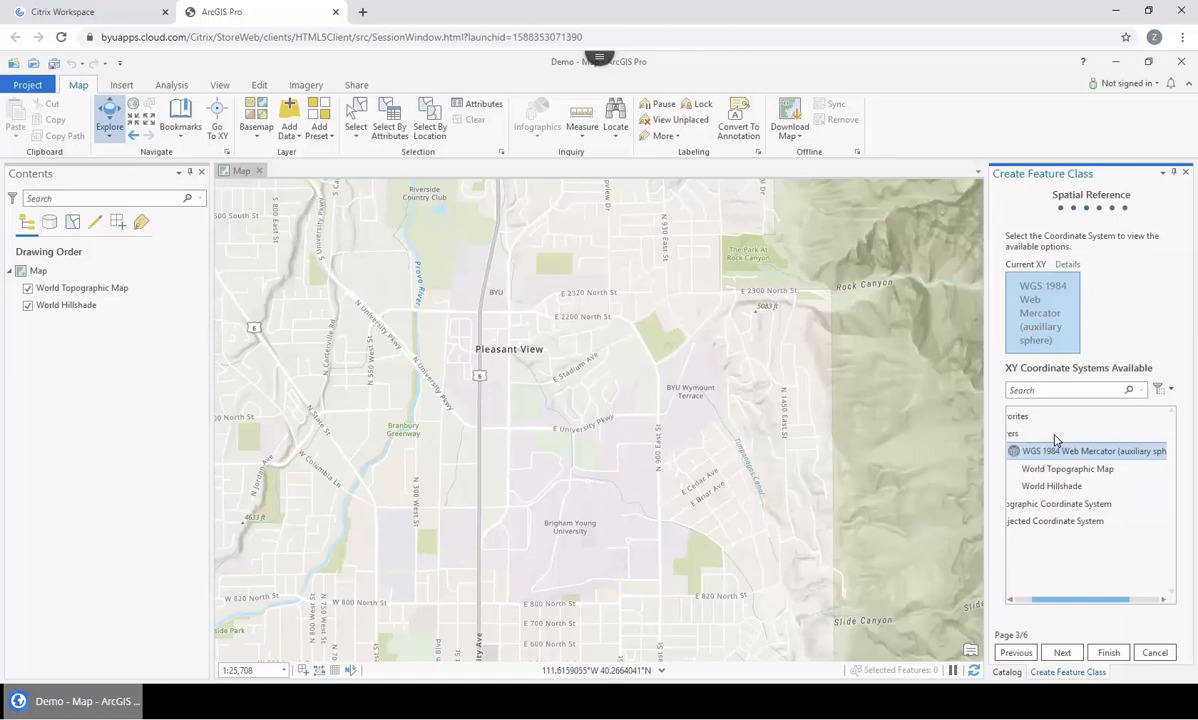
Keep the WGS 1984 Web Mercator (auxiliary sphere) coordinate system and the default tolerance, resolution and storage settings, and finish creating the feature class.
left_click(1062, 653)
left_click(1062, 653)
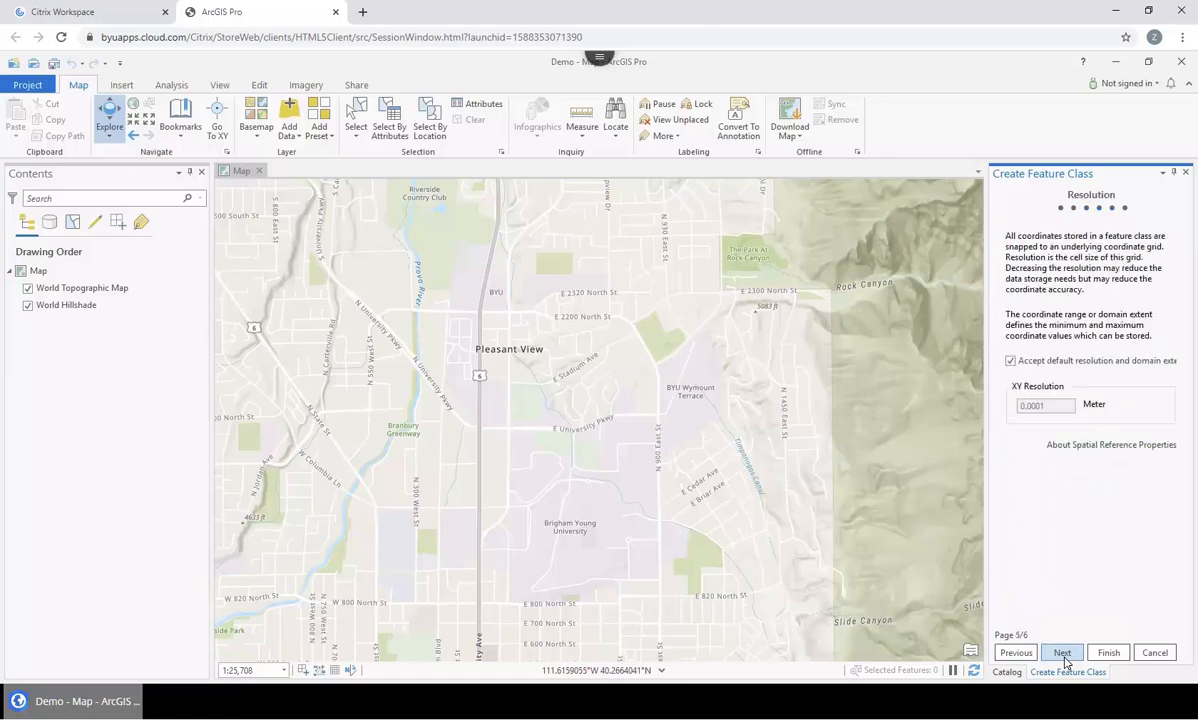
left_click(1063, 655)
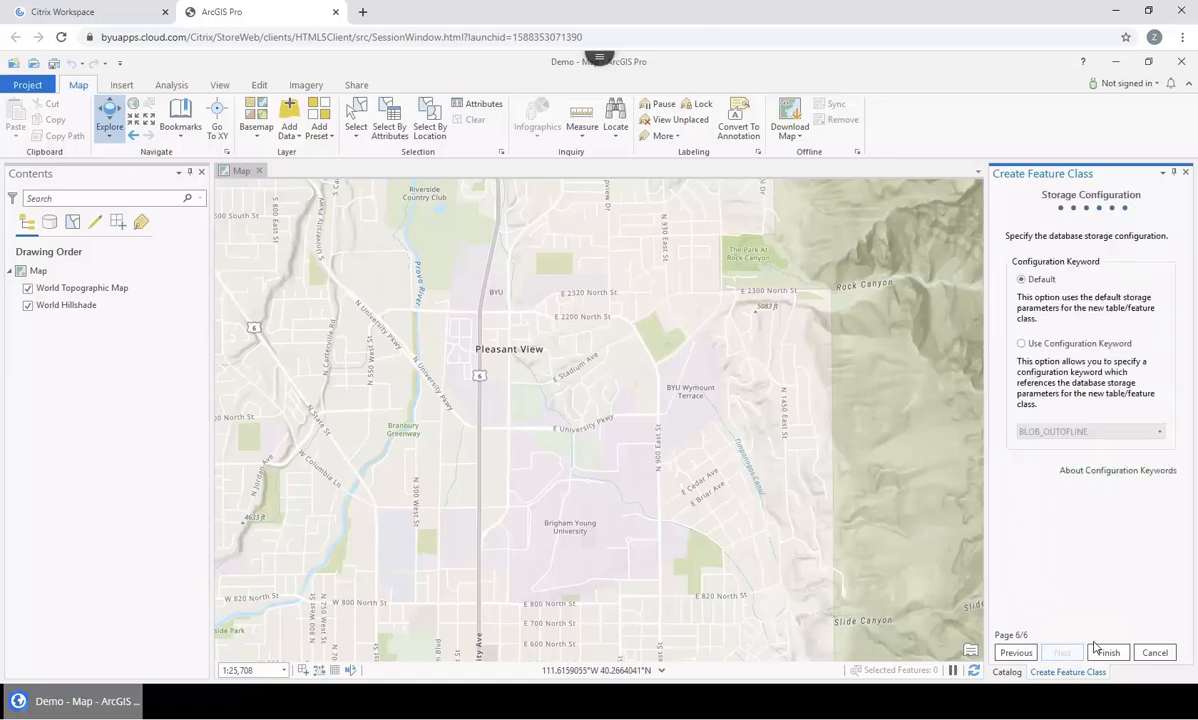
left_click(1108, 653)
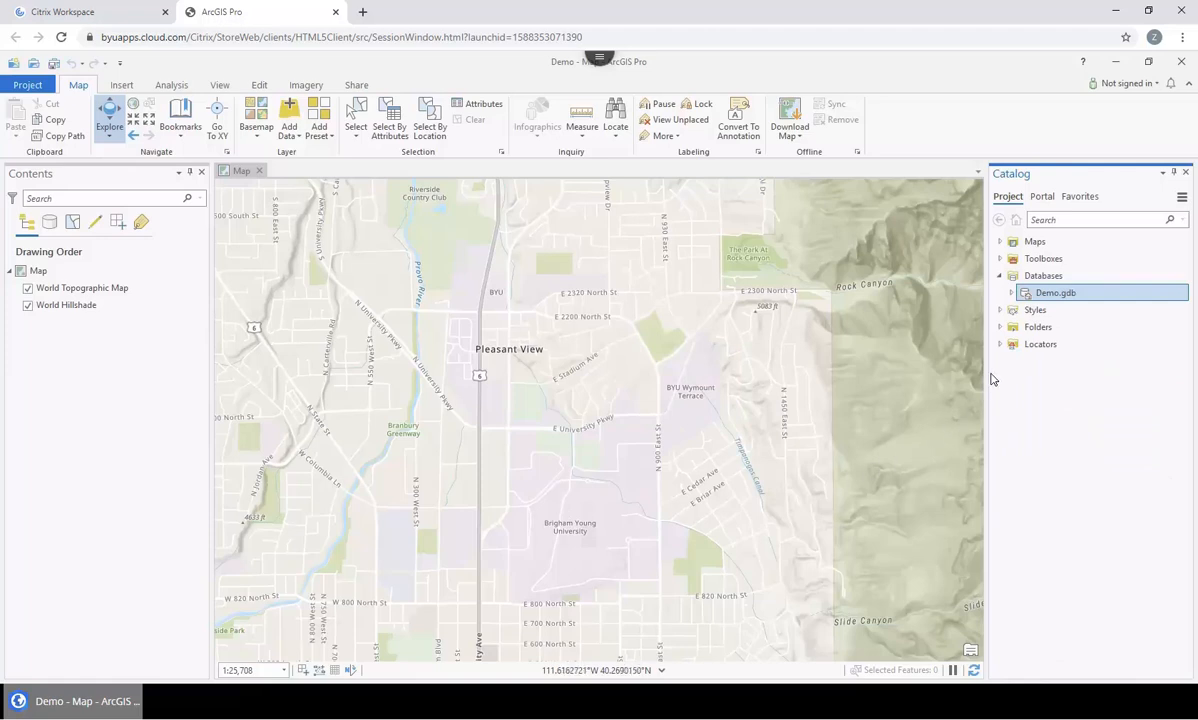
Add the BYU_Roads feature class from Demo.gdb to the map as a layer.
left_click(1011, 292)
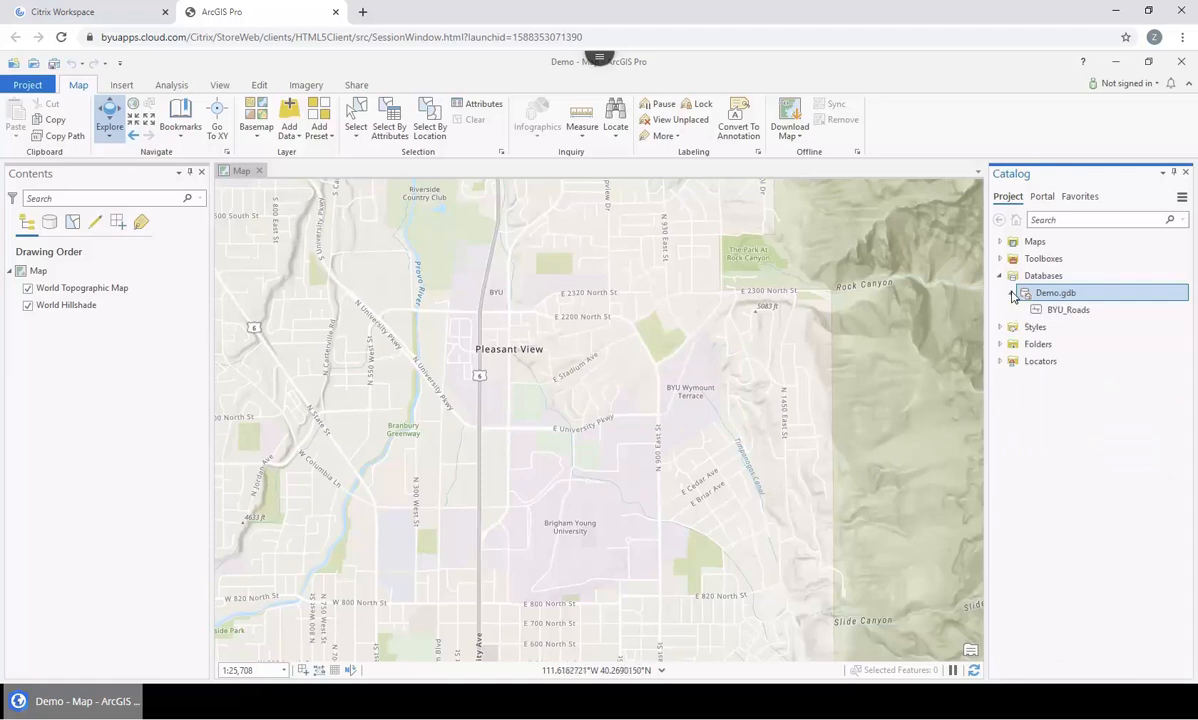
left_click(1066, 312)
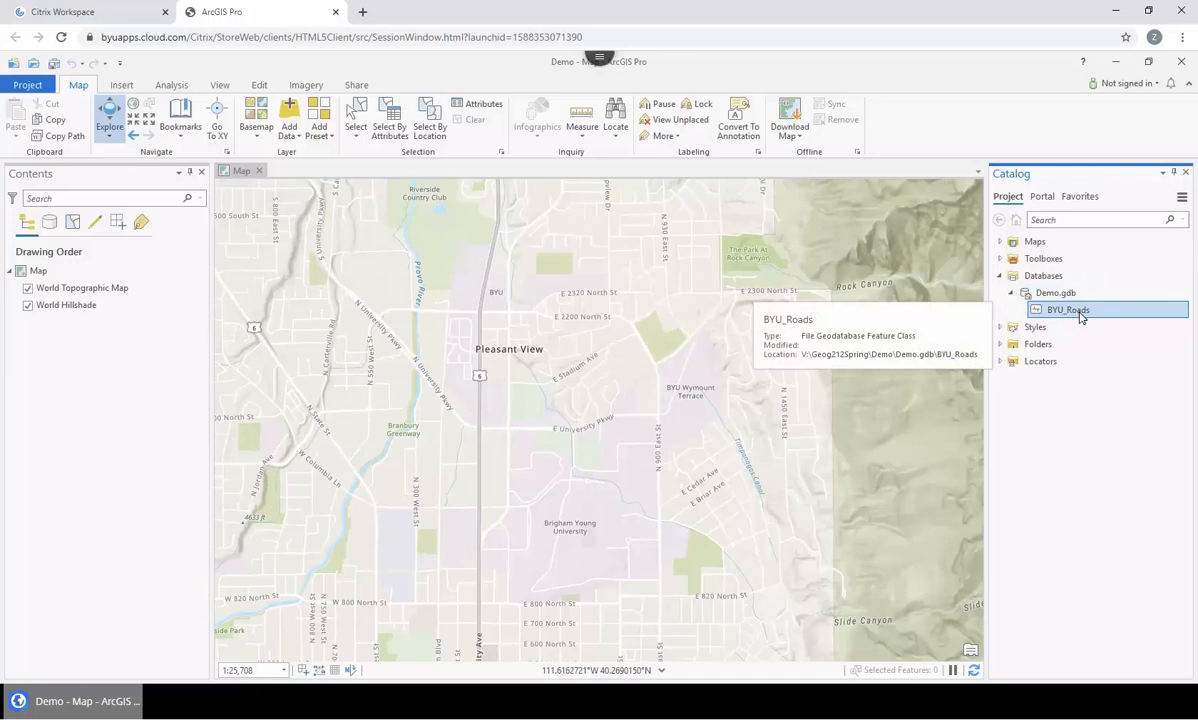
left_click_drag(1080, 318, 585, 410)
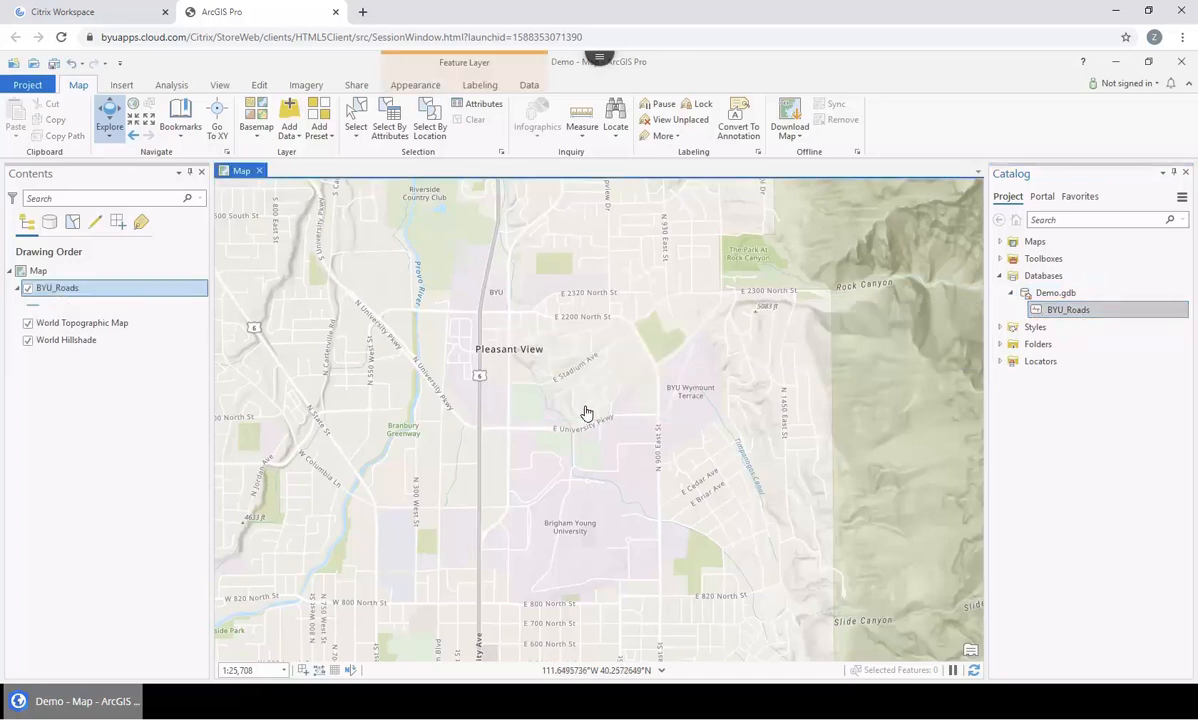
left_click_drag(589, 507, 578, 426)
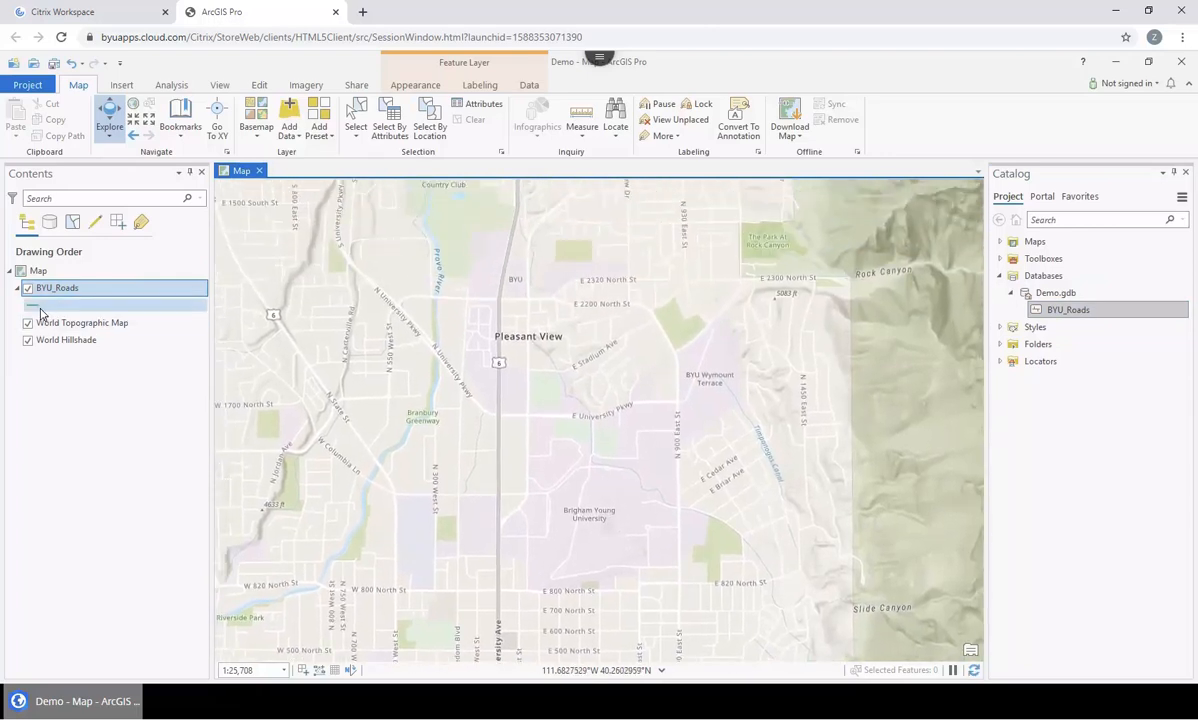
left_click_drag(543, 508, 527, 474)
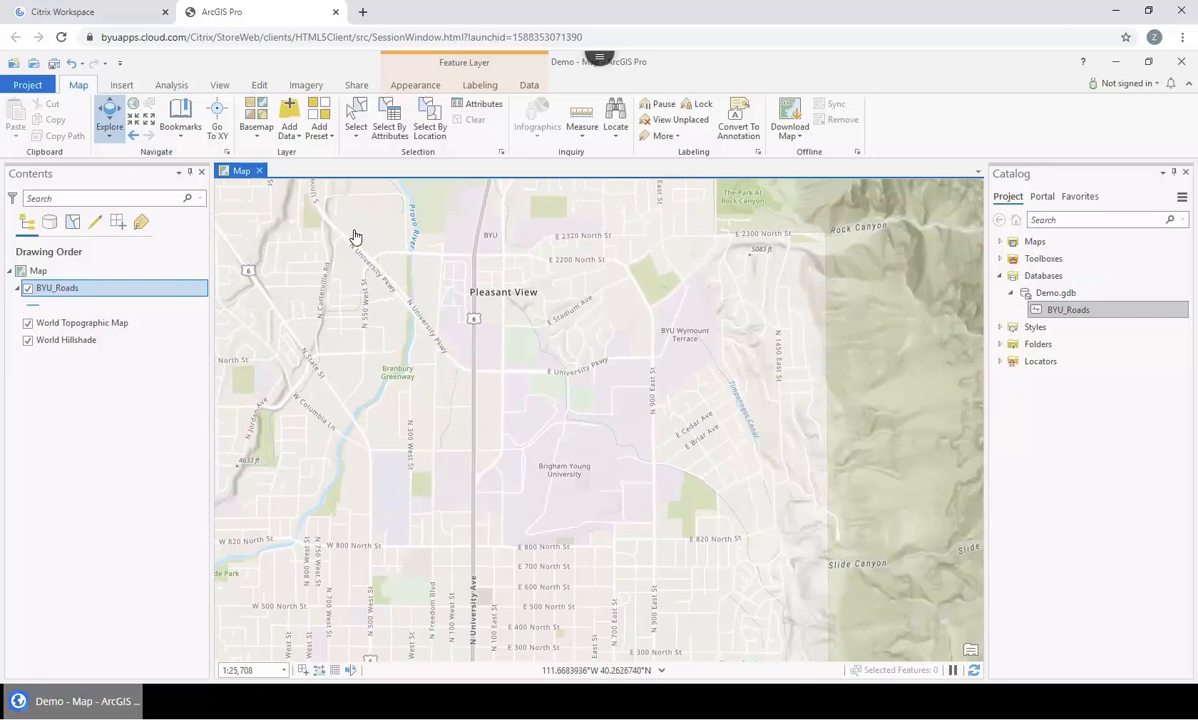
Change the map's basemap to Imagery for the Brigham Young University campus area.
left_click(256, 120)
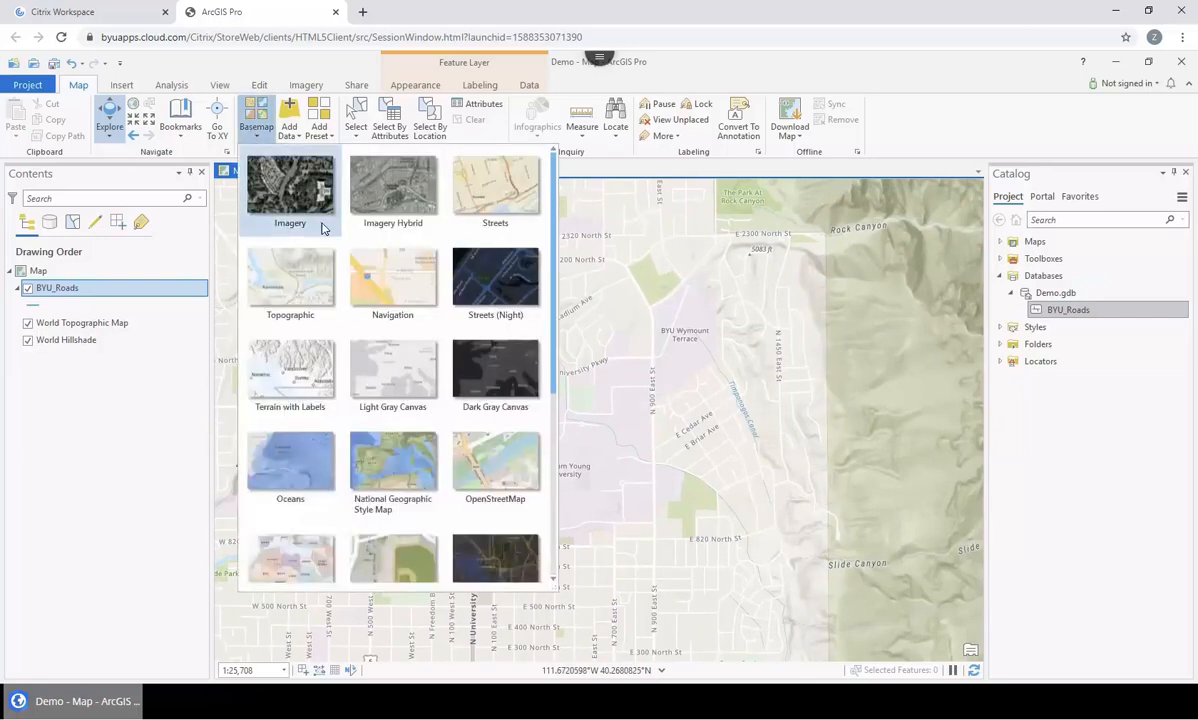
left_click(293, 190)
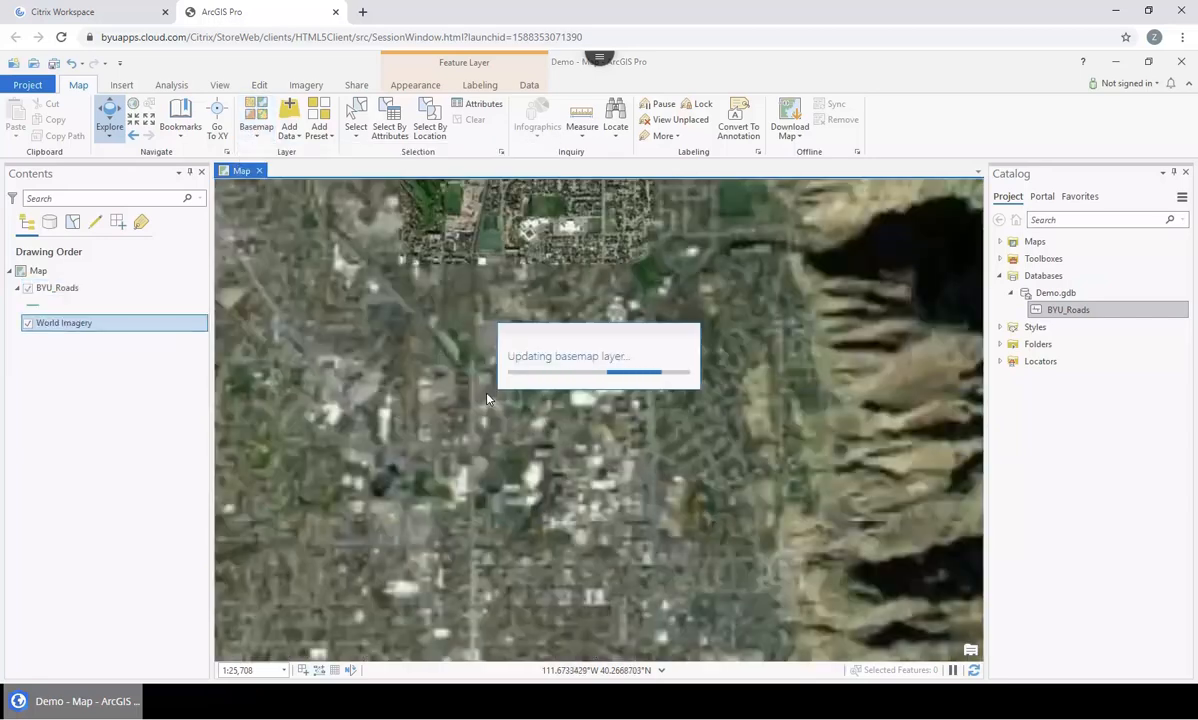
left_click_drag(567, 536, 564, 410)
scroll(576, 415, "up", 4)
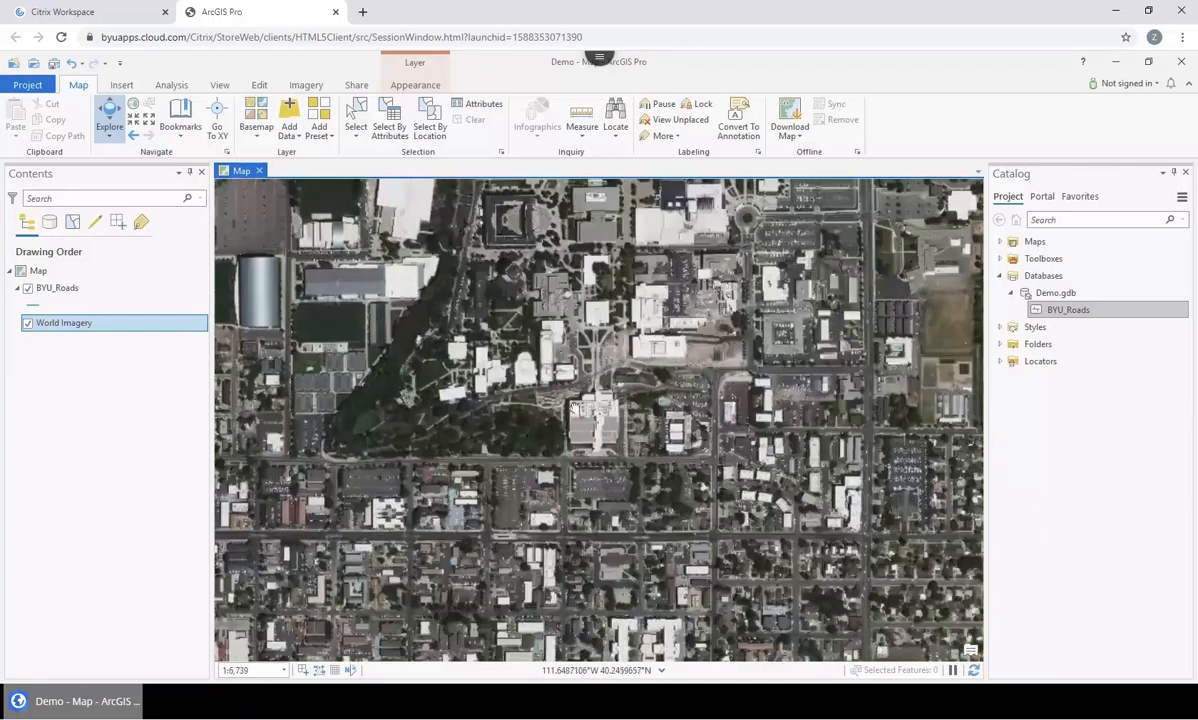
left_click_drag(609, 378, 572, 415)
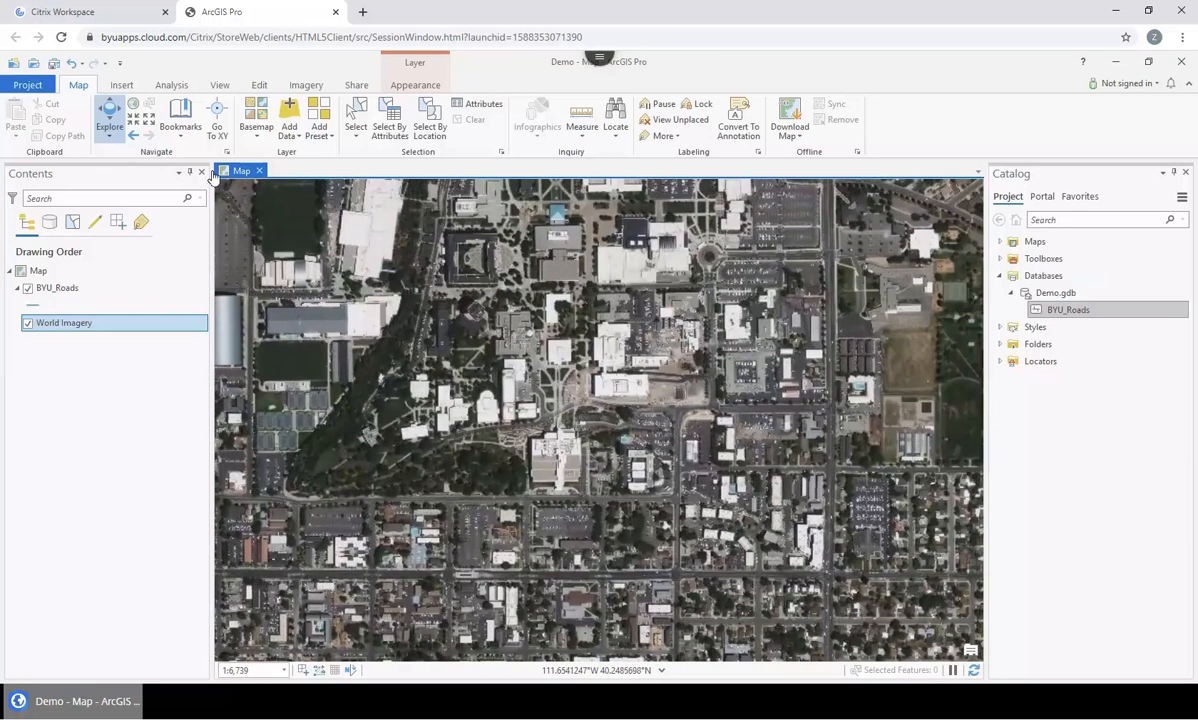
Start a BYU_Roads line at the street junction on the campus's east side and trace the road west past the large white building.
left_click(259, 89)
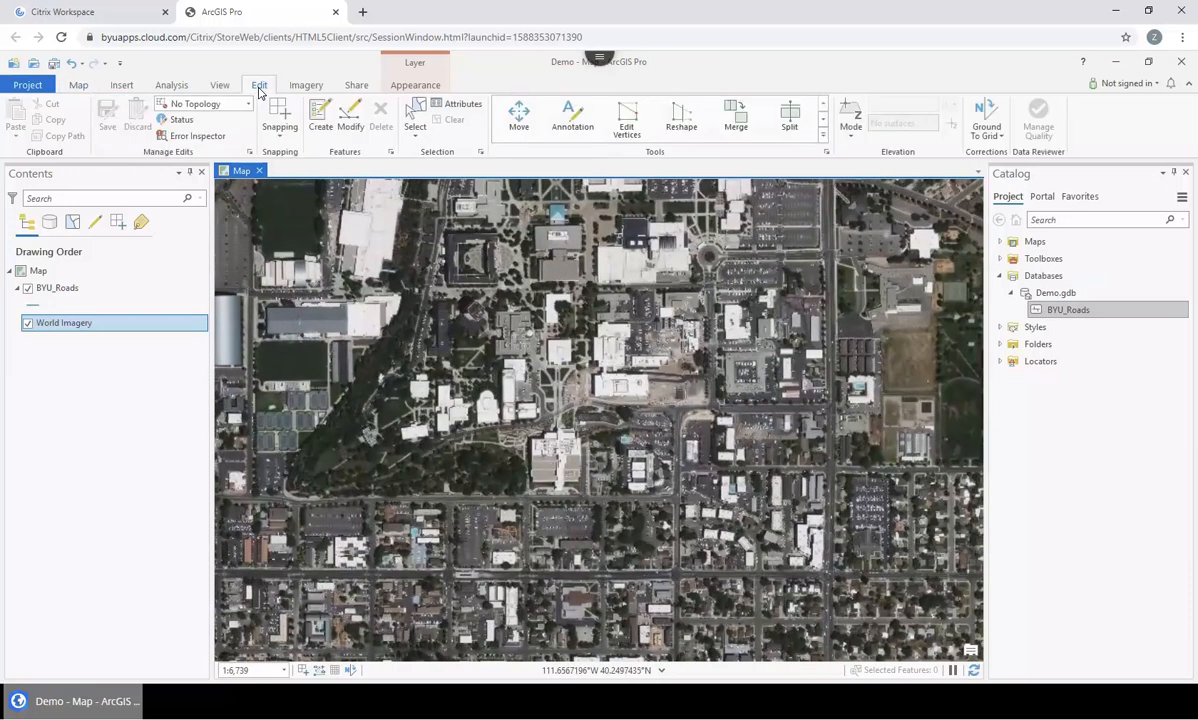
left_click(321, 127)
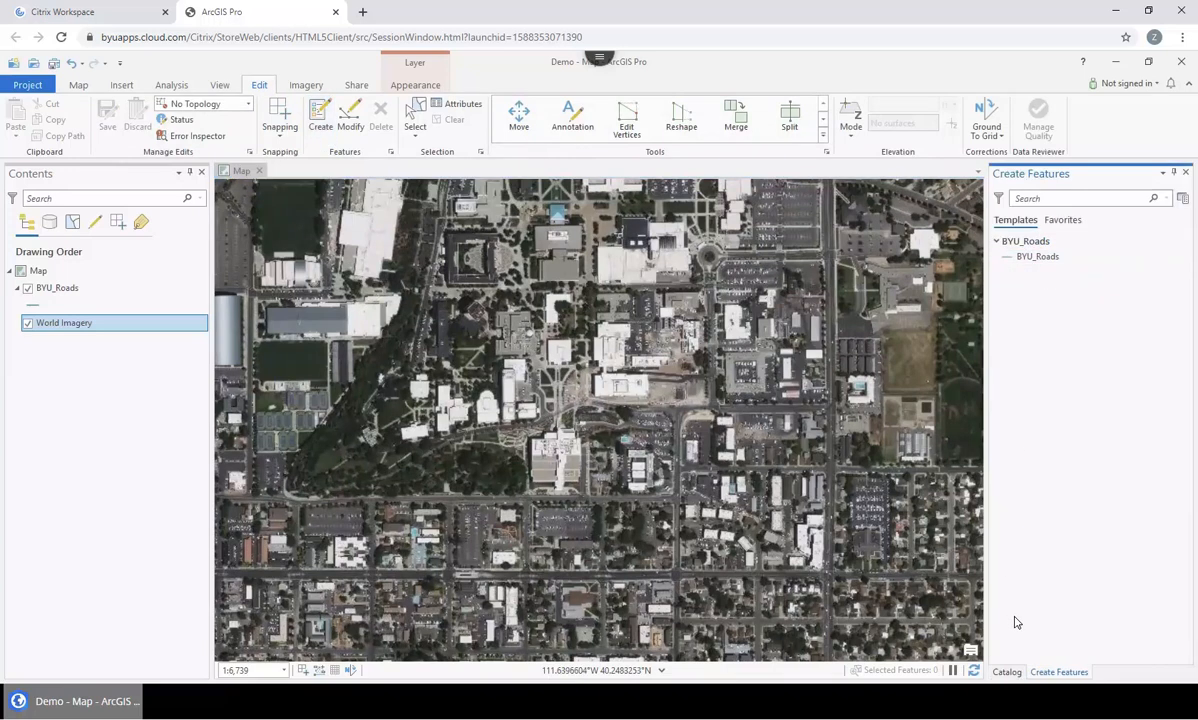
left_click(1014, 255)
left_click(1052, 260)
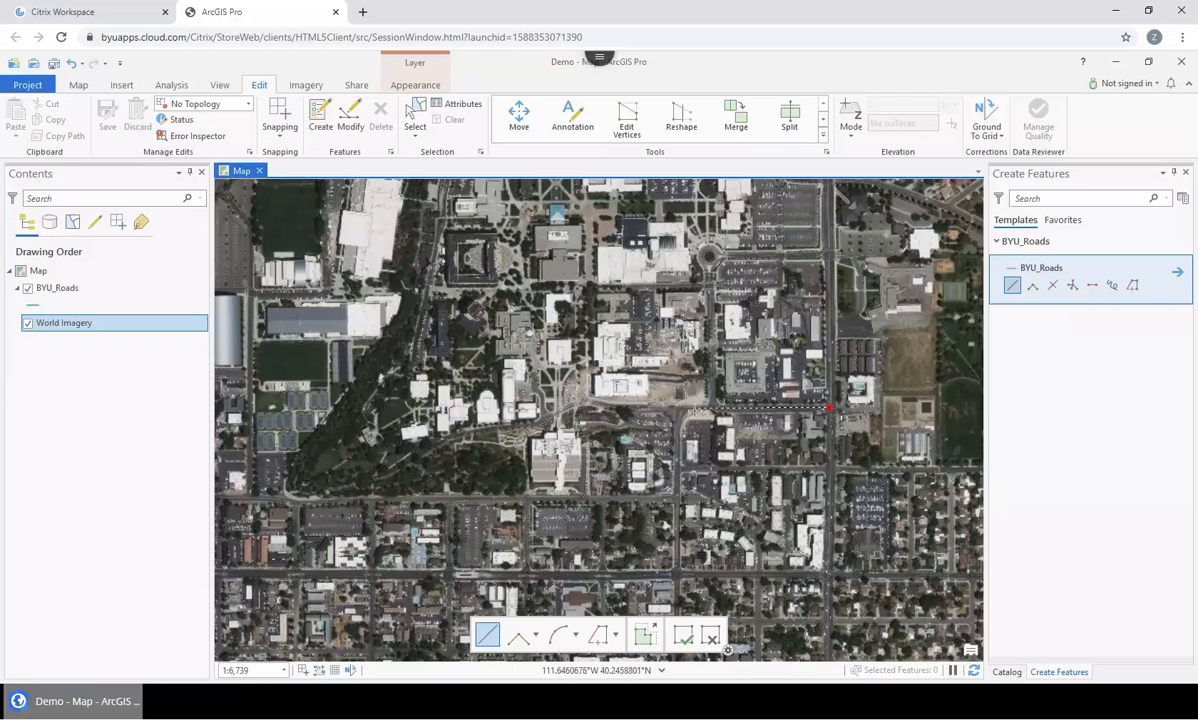
left_click(674, 410)
left_click(569, 403)
left_click(547, 414)
left_click(533, 424)
left_click(500, 427)
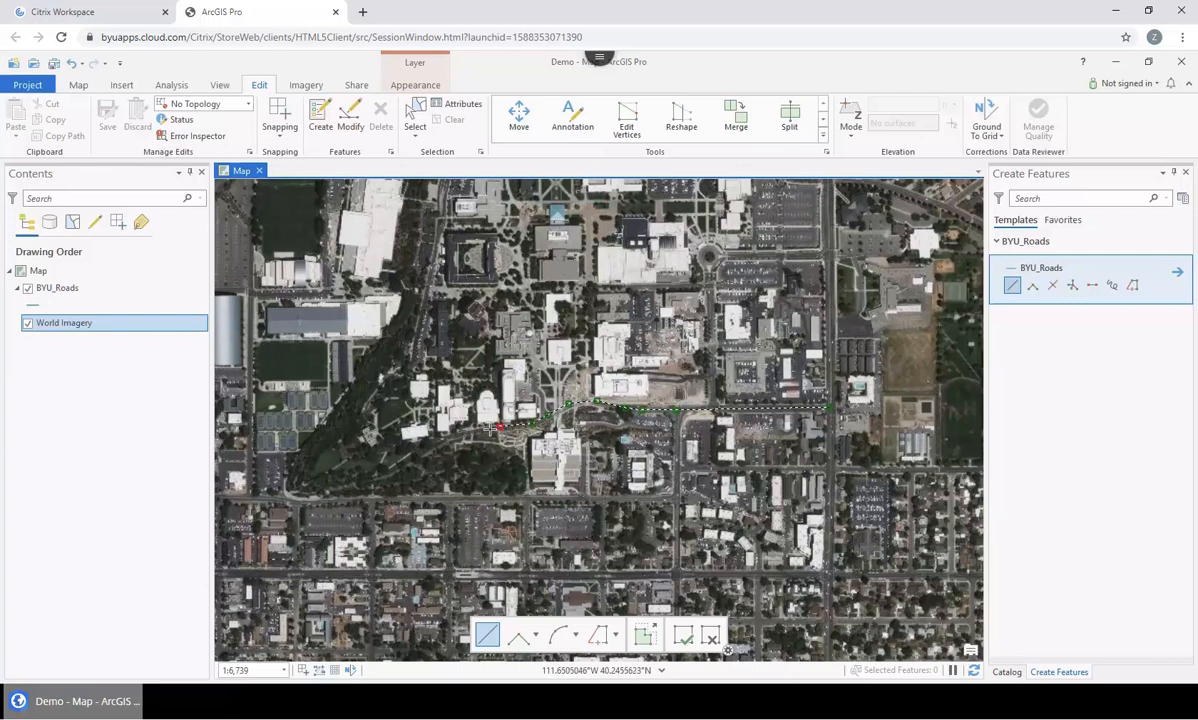
Continue the road line southwest below the wooded area, around the campus's southwest corner, and back northeast along the trees.
left_click(411, 455)
left_click(341, 483)
left_click(305, 494)
left_click(290, 468)
left_click(338, 428)
left_click(370, 400)
left_click(398, 370)
left_click(416, 347)
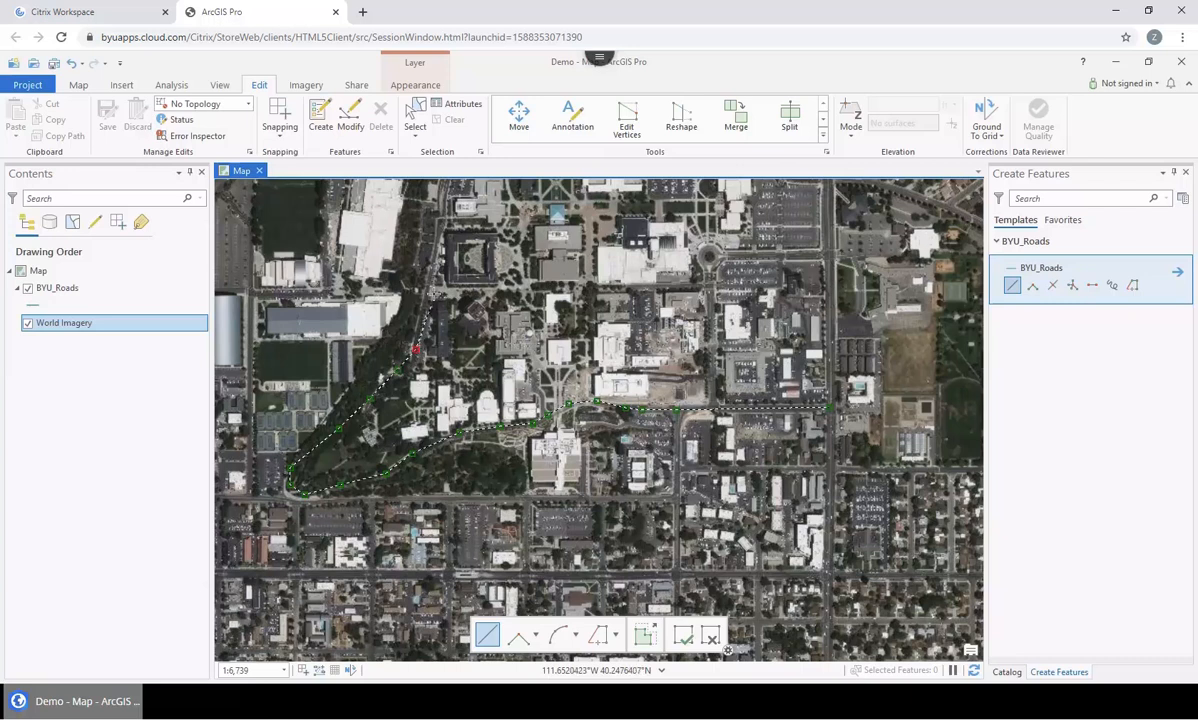
Extend the road line north along the campus's west side to the curved road junction and finish the feature.
left_click(436, 264)
left_click(443, 215)
scroll(447, 229, "down", 2)
scroll(447, 229, "up", 2)
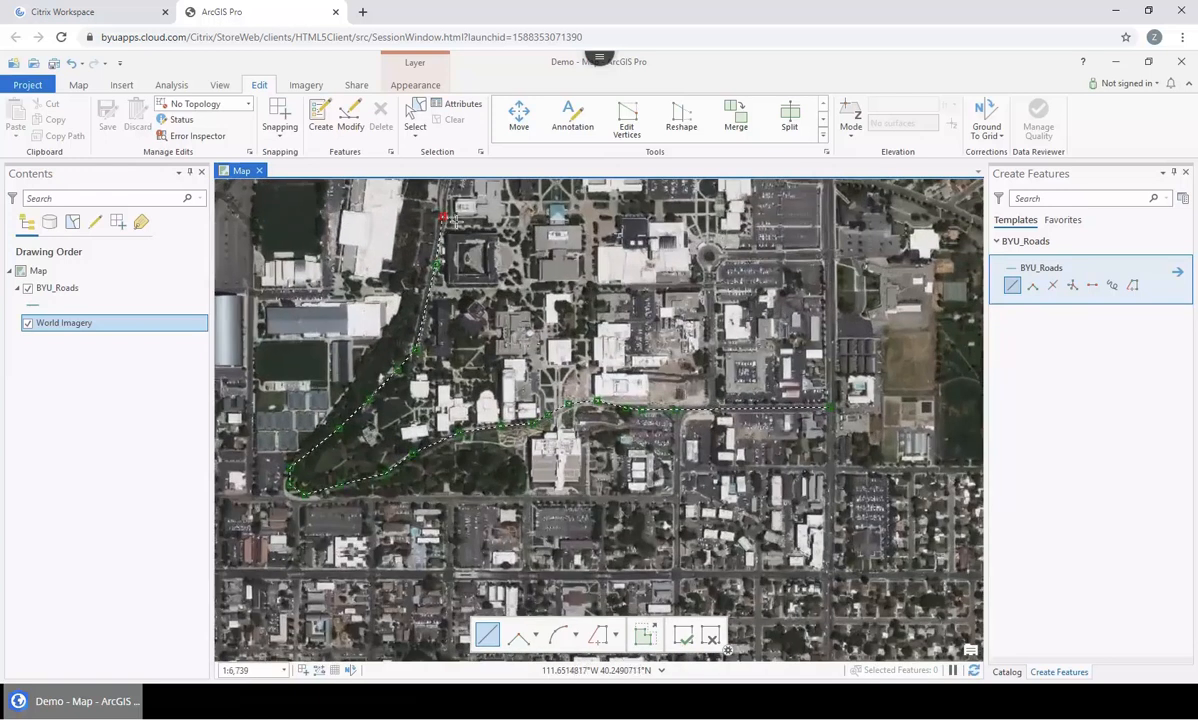
left_click_drag(443, 253, 425, 470)
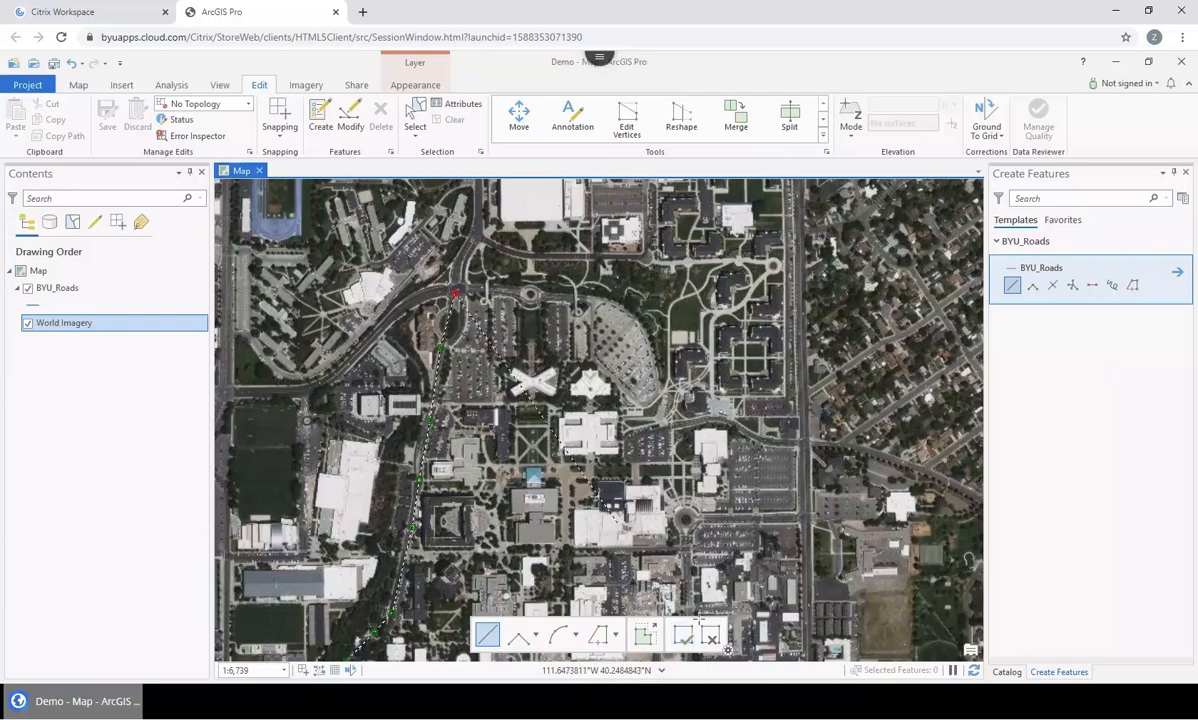
double_click(455, 294)
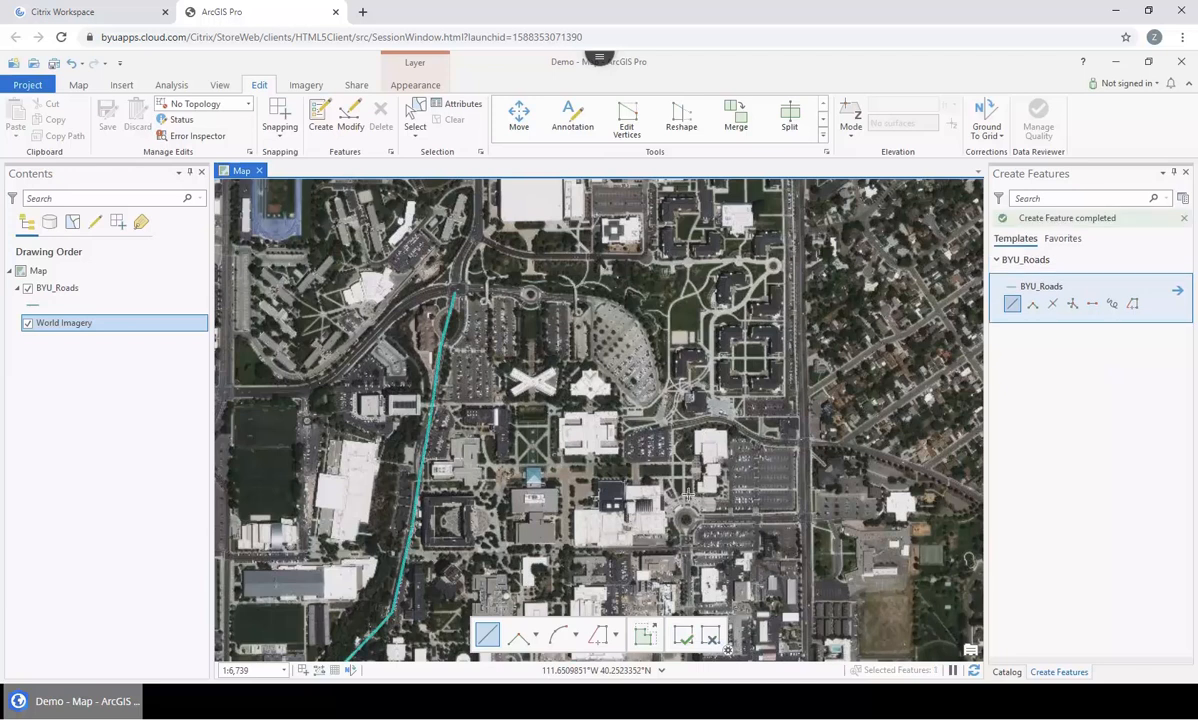
Clear the selection of the newly digitized road line.
mouse_move(707, 530)
left_mouse_down()
mouse_move(619, 326)
mouse_move(702, 324)
left_mouse_up()
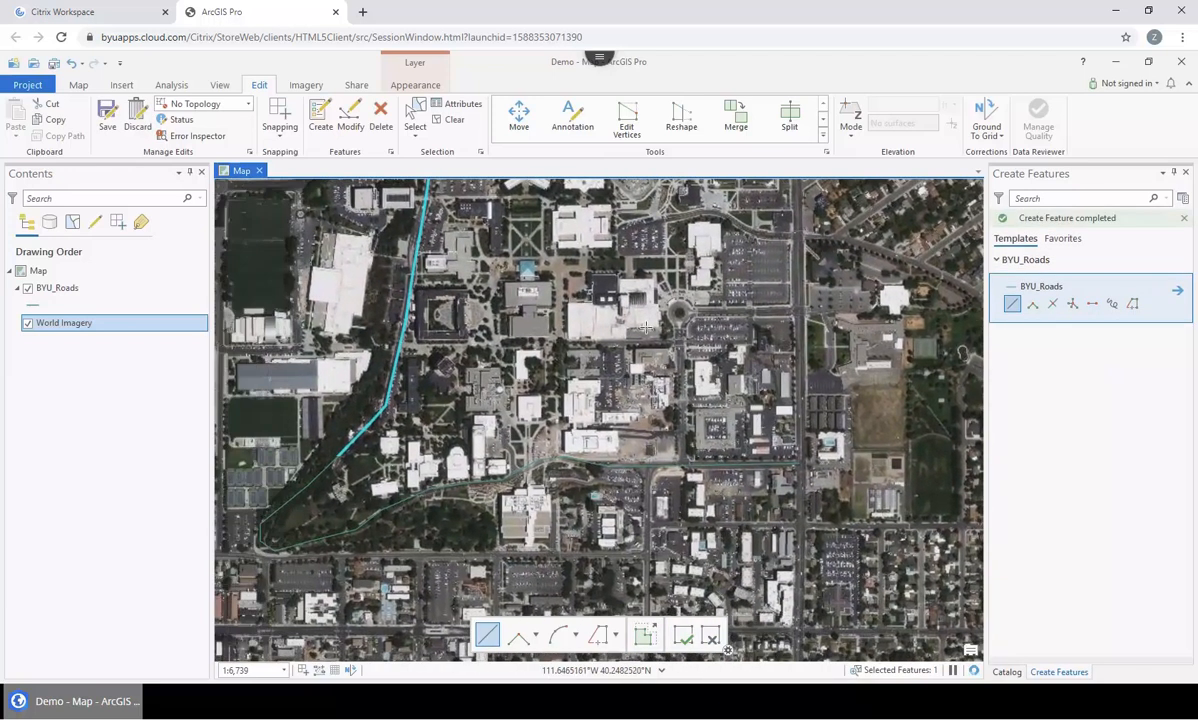
left_click(449, 120)
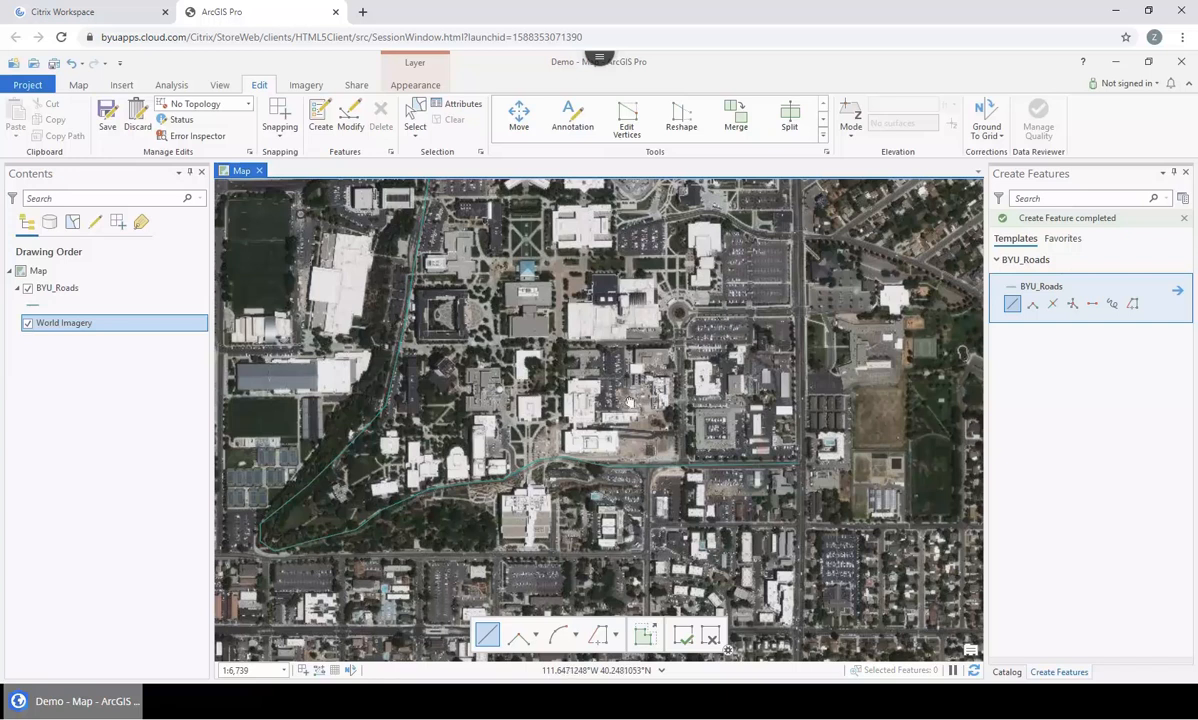
left_click_drag(626, 342, 637, 544)
left_click_drag(612, 400, 611, 527)
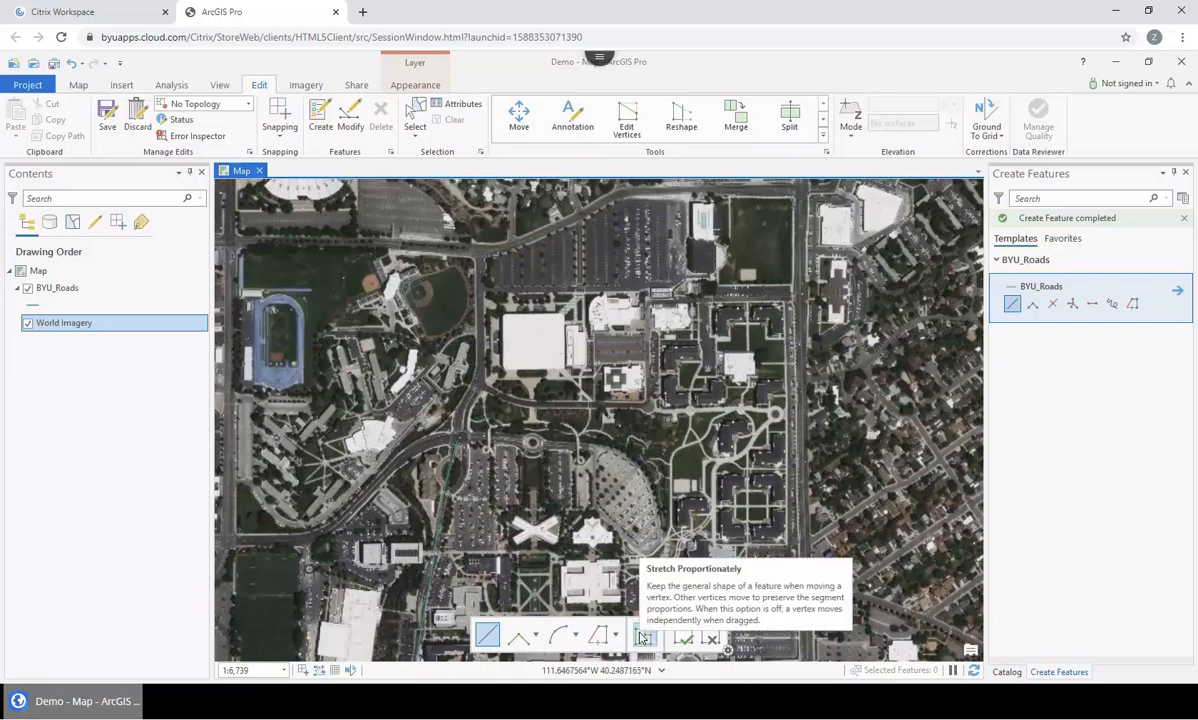
left_click(537, 641)
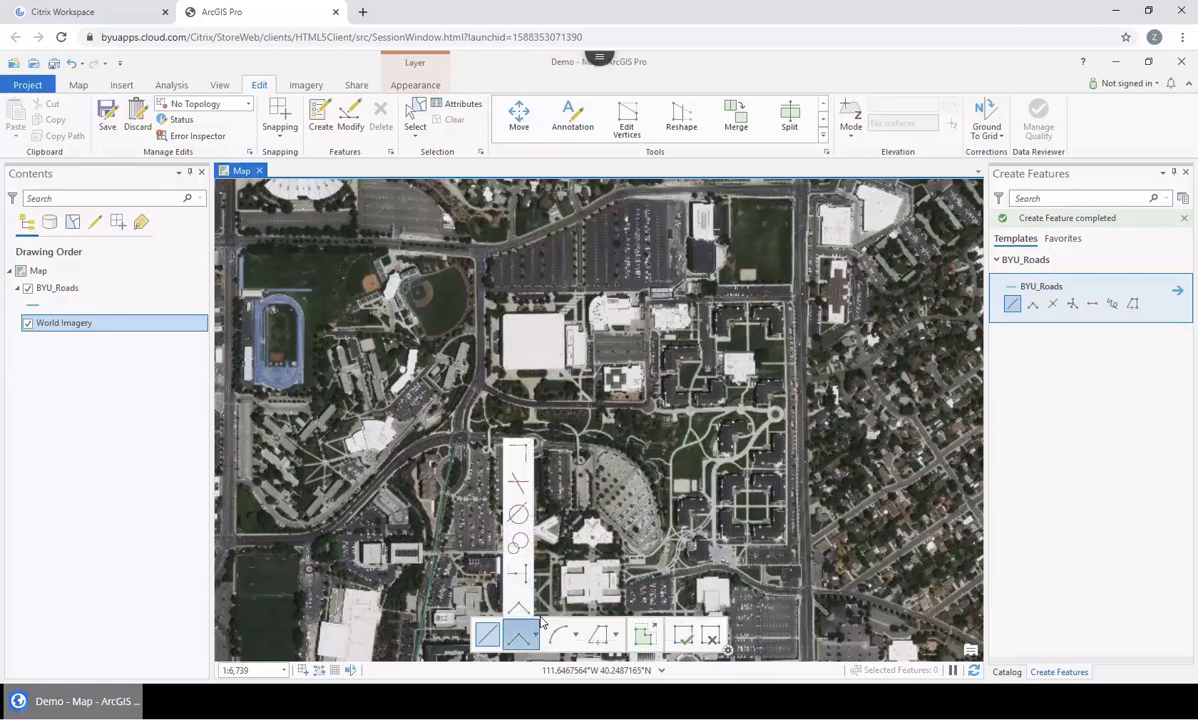
left_click(538, 641)
left_click_drag(589, 559, 618, 223)
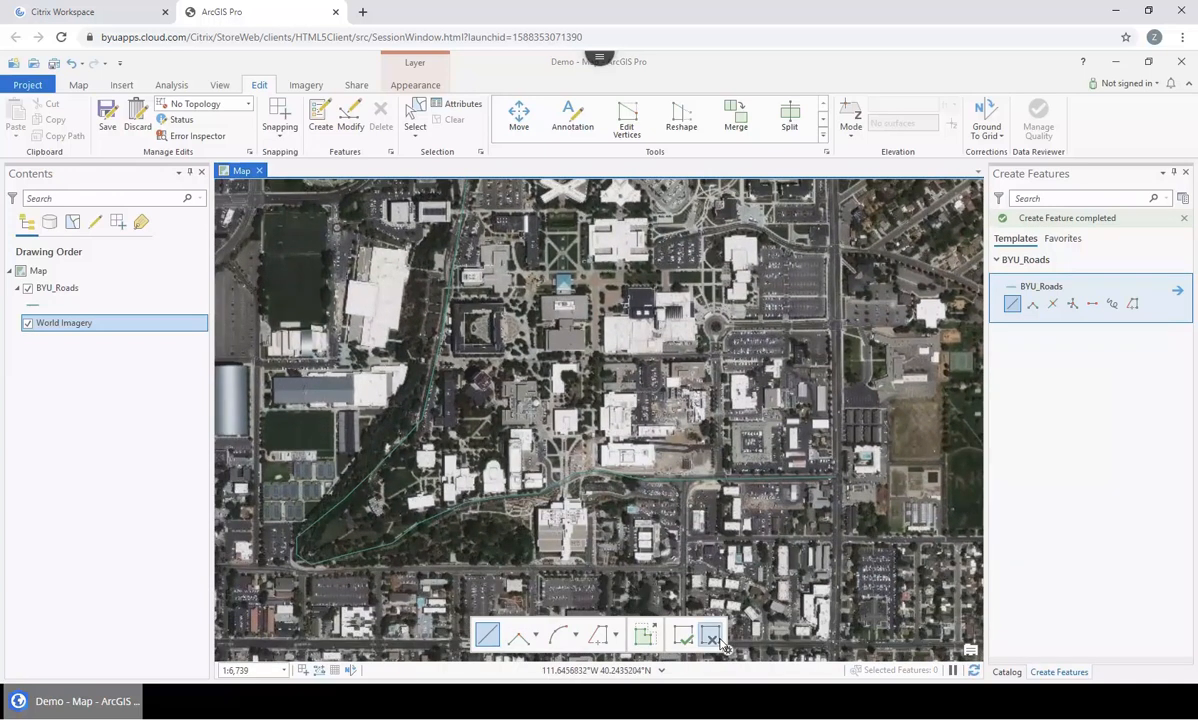
Start a new feature class in Demo.gdb, entering the name BYU_Buildings and turning off Z values.
left_click(1006, 671)
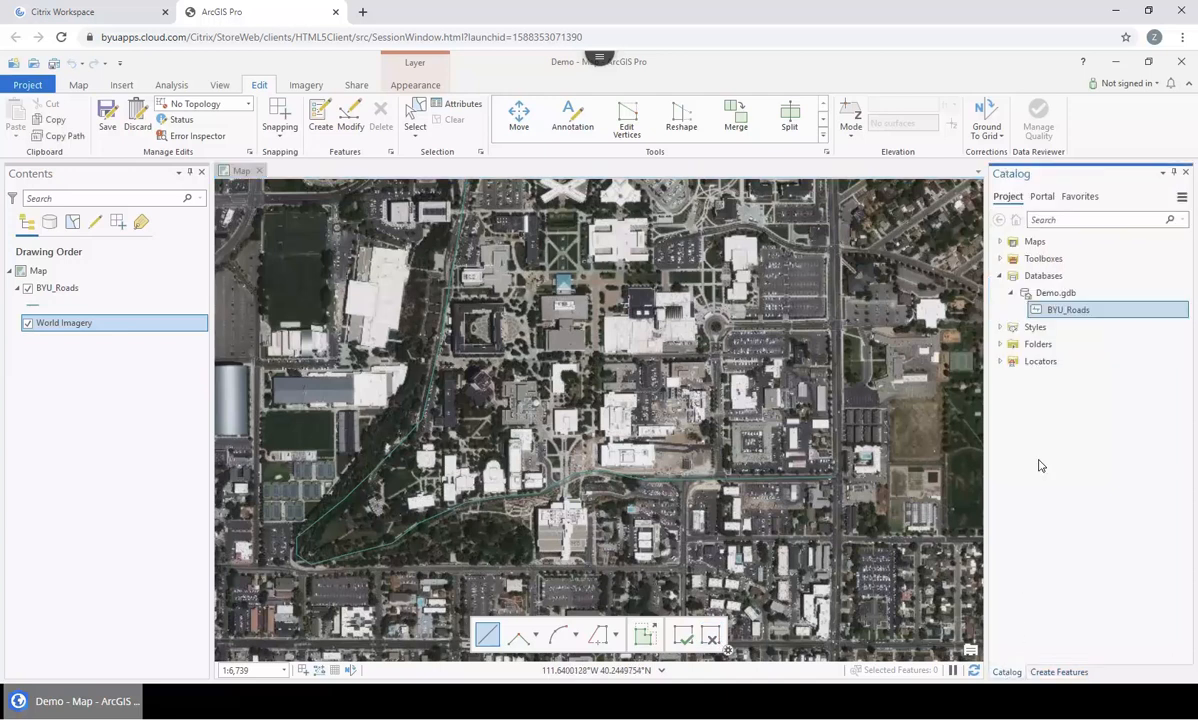
right_click(1036, 296)
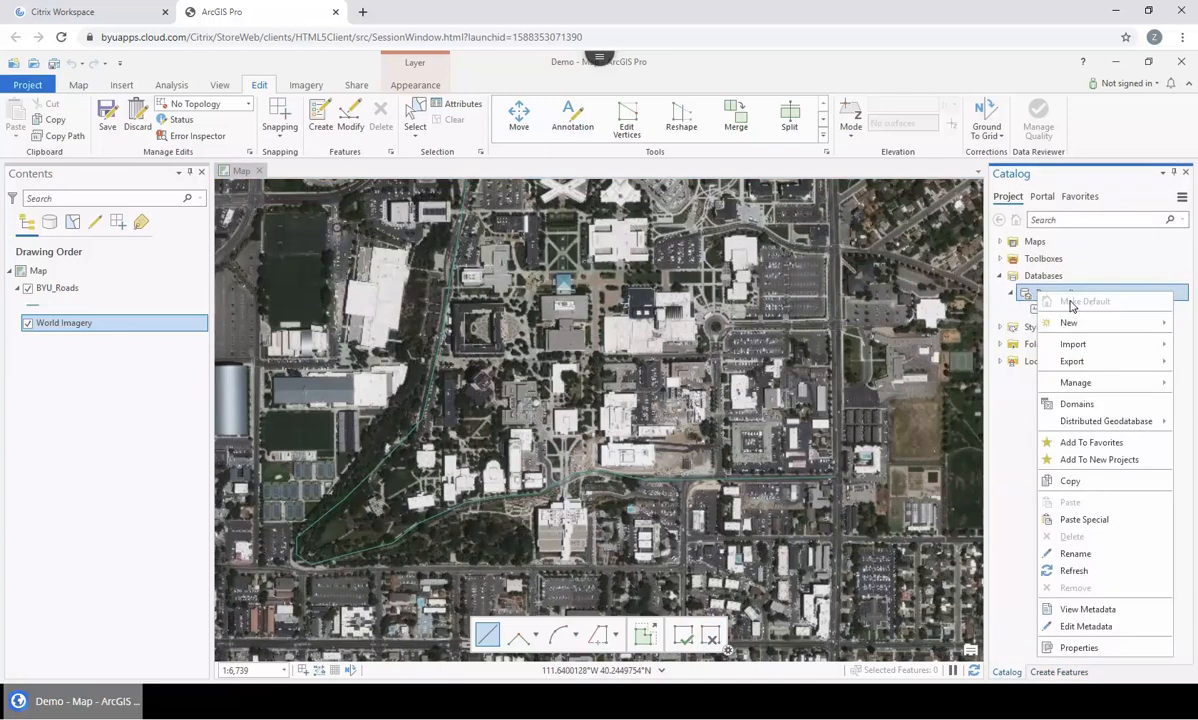
mouse_move(1092, 325)
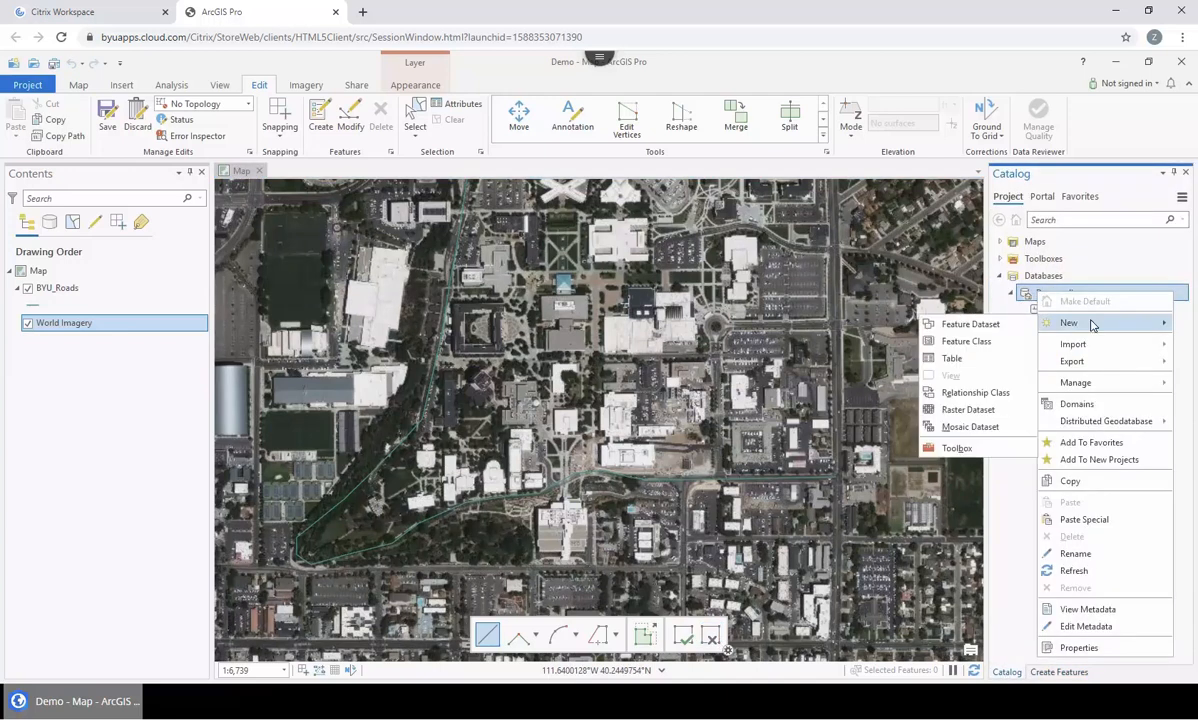
left_click(984, 342)
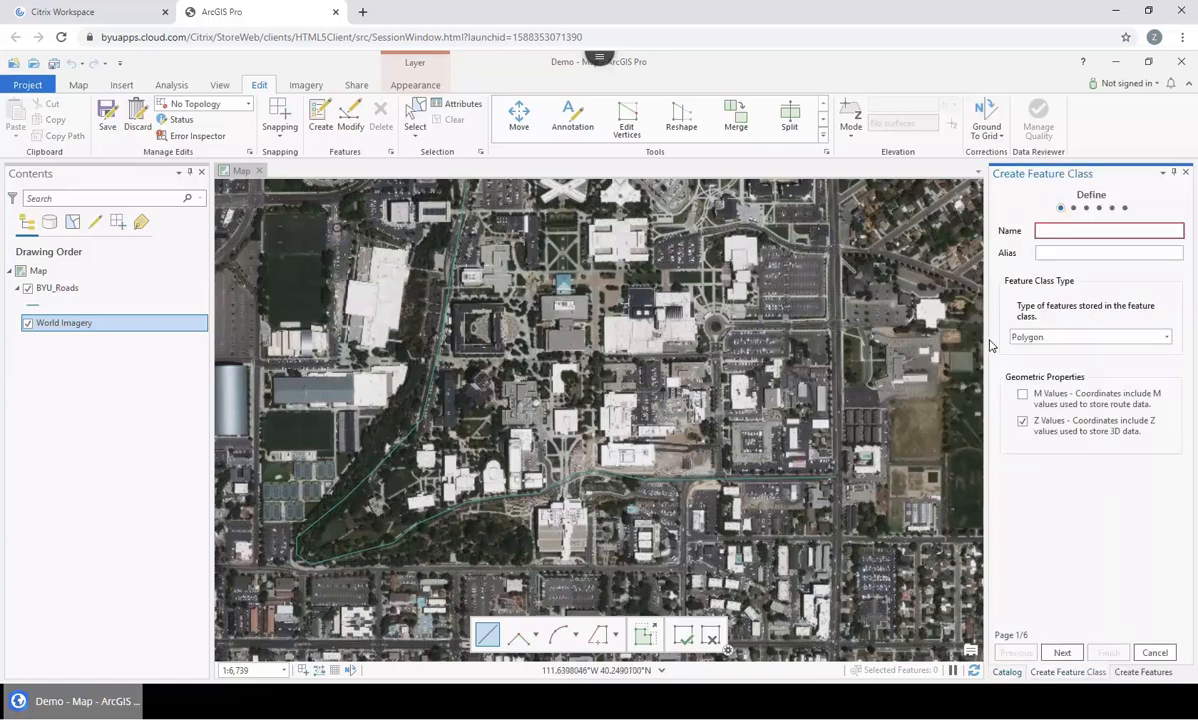
type("BYU_Buildings")
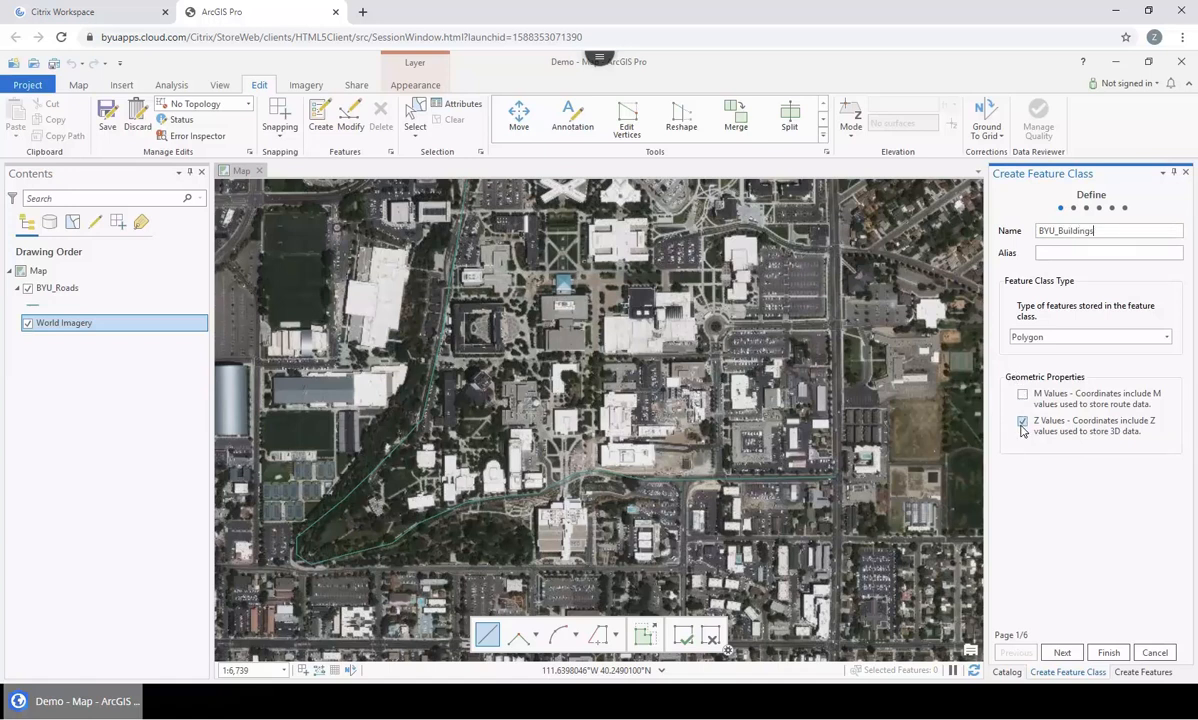
left_click(1022, 424)
Set the new feature class type to Point, change its name to Buildings, and create it.
left_click(1066, 343)
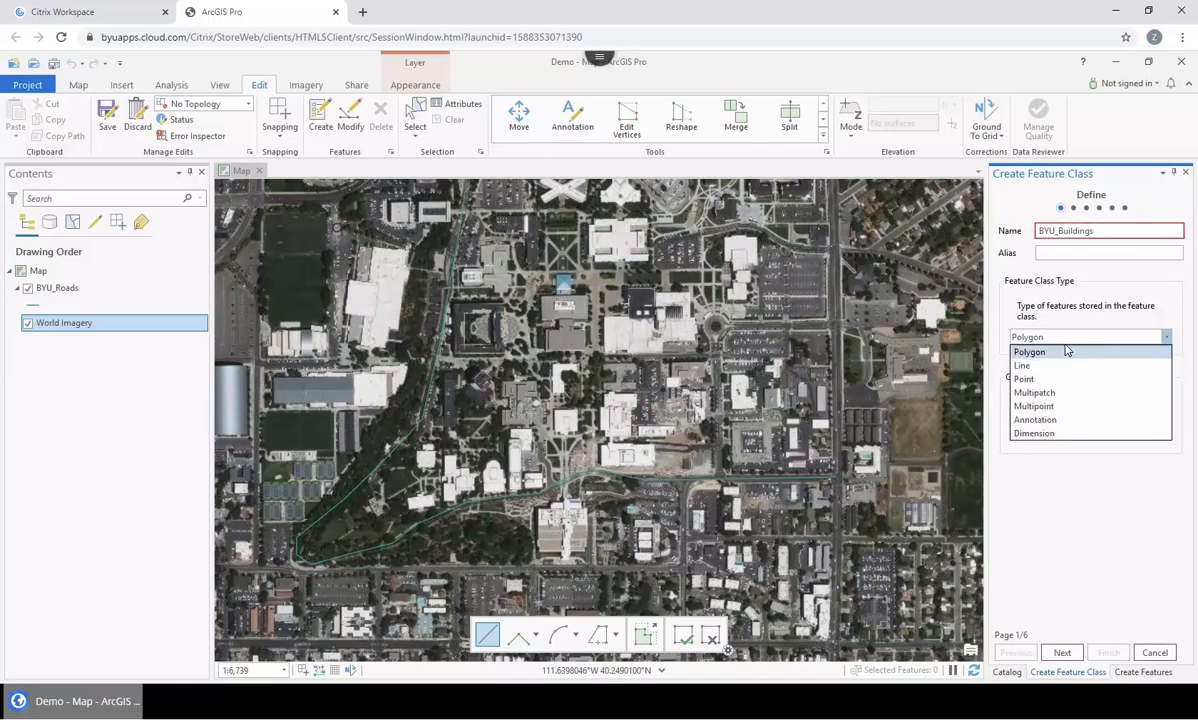
left_click(1040, 378)
left_click(1109, 228)
left_click(1122, 229)
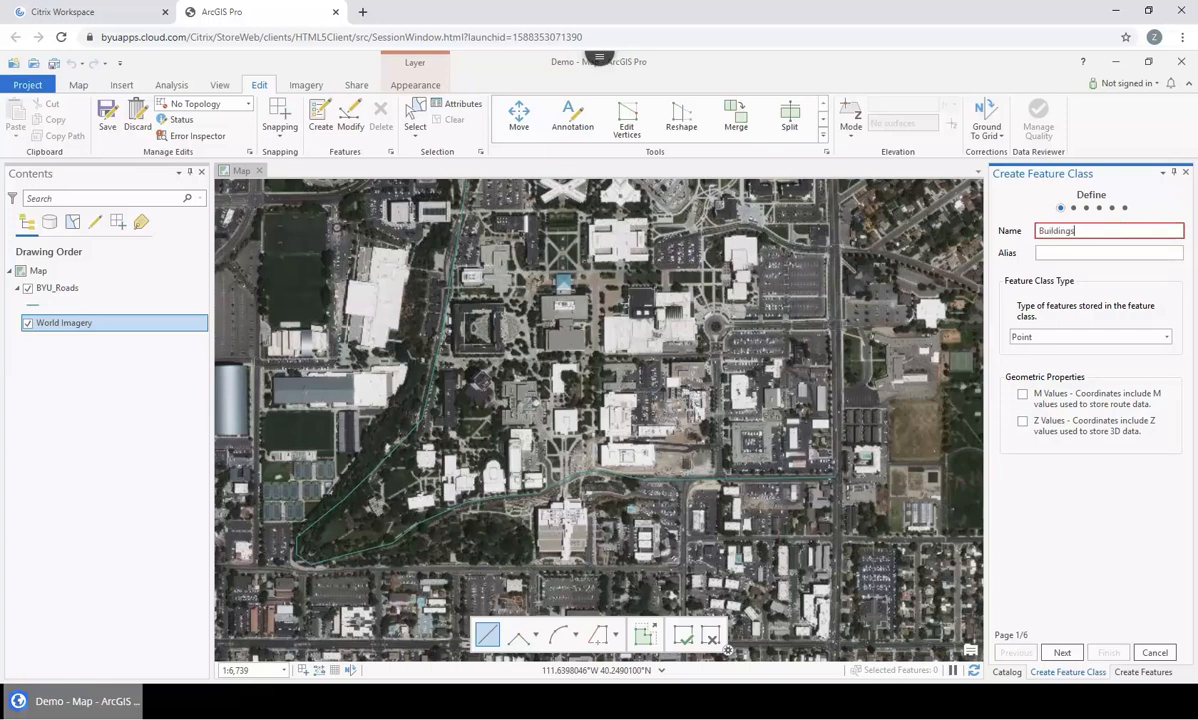
left_click(1060, 256)
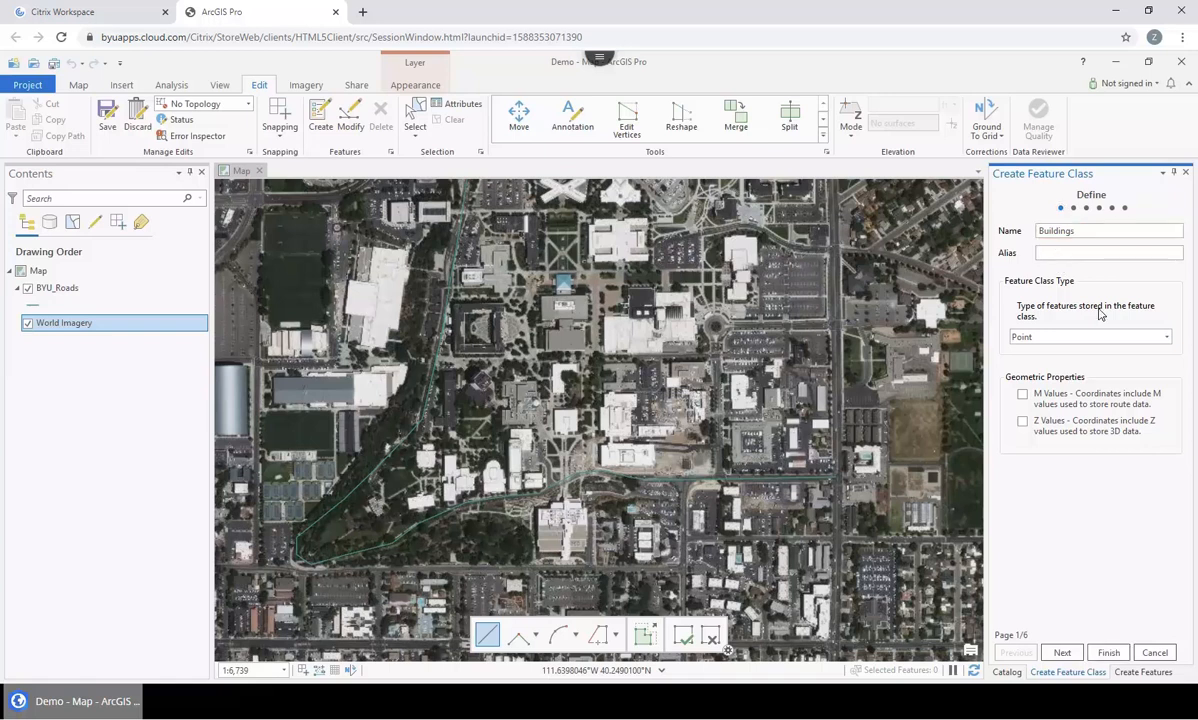
left_click(1110, 652)
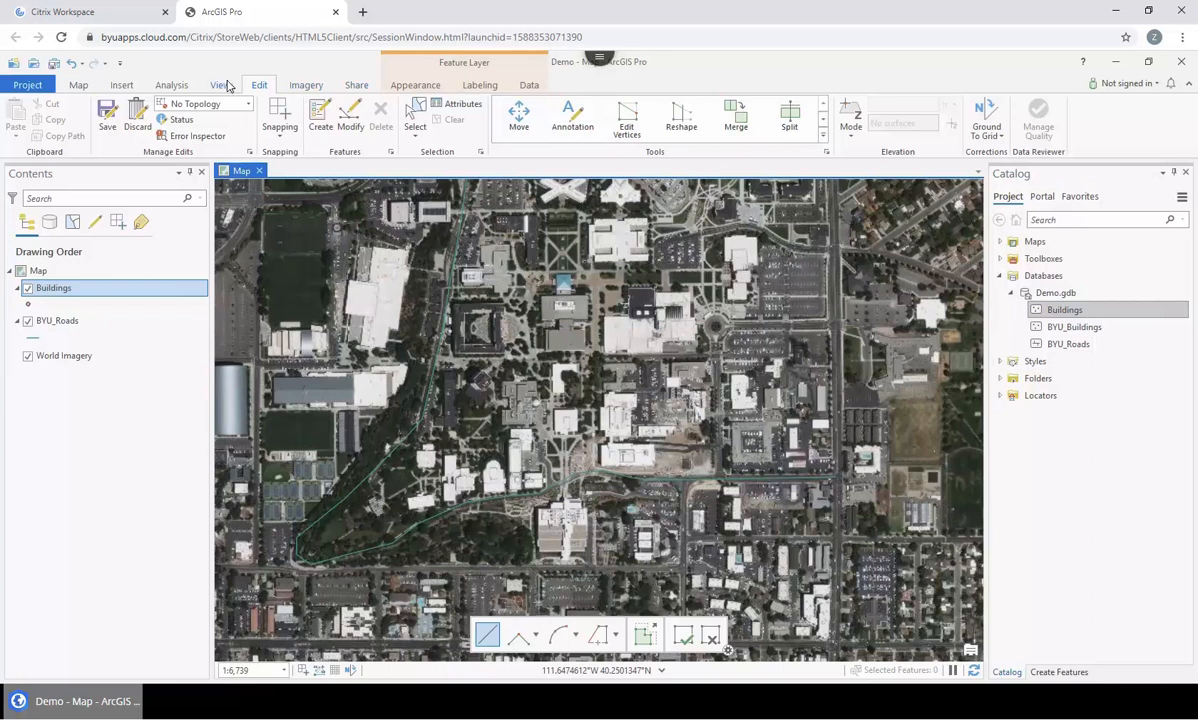
Place Buildings points on the small white buildings at the campus center and on the square courtyard building to their northwest.
left_click(320, 118)
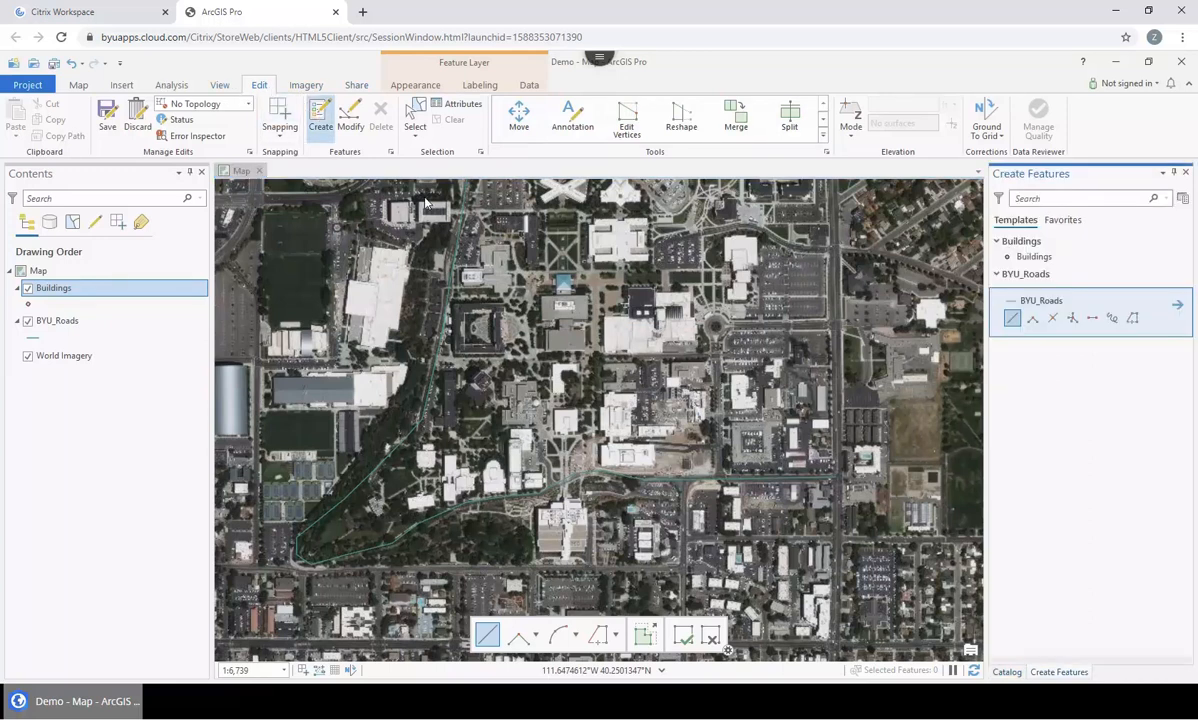
left_click(1035, 257)
left_click(566, 421)
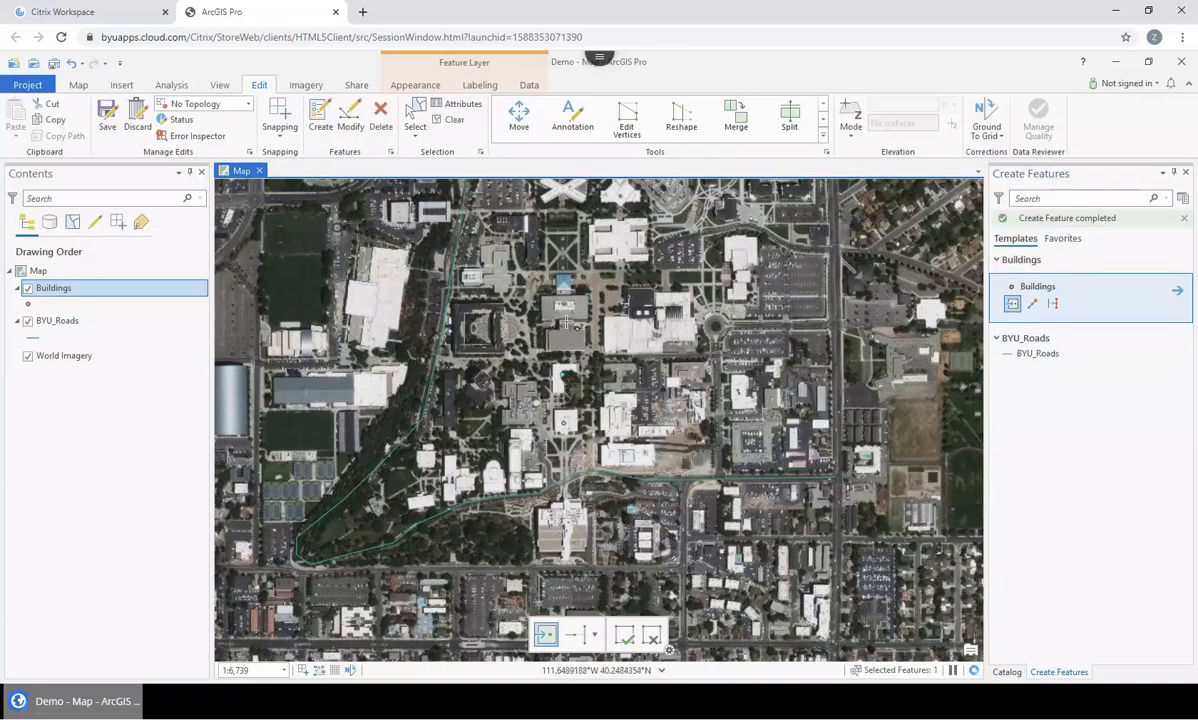
left_click(466, 333)
Create a new Polygon feature class named Parking in Demo.gdb, leaving M and Z values off.
left_click(1006, 671)
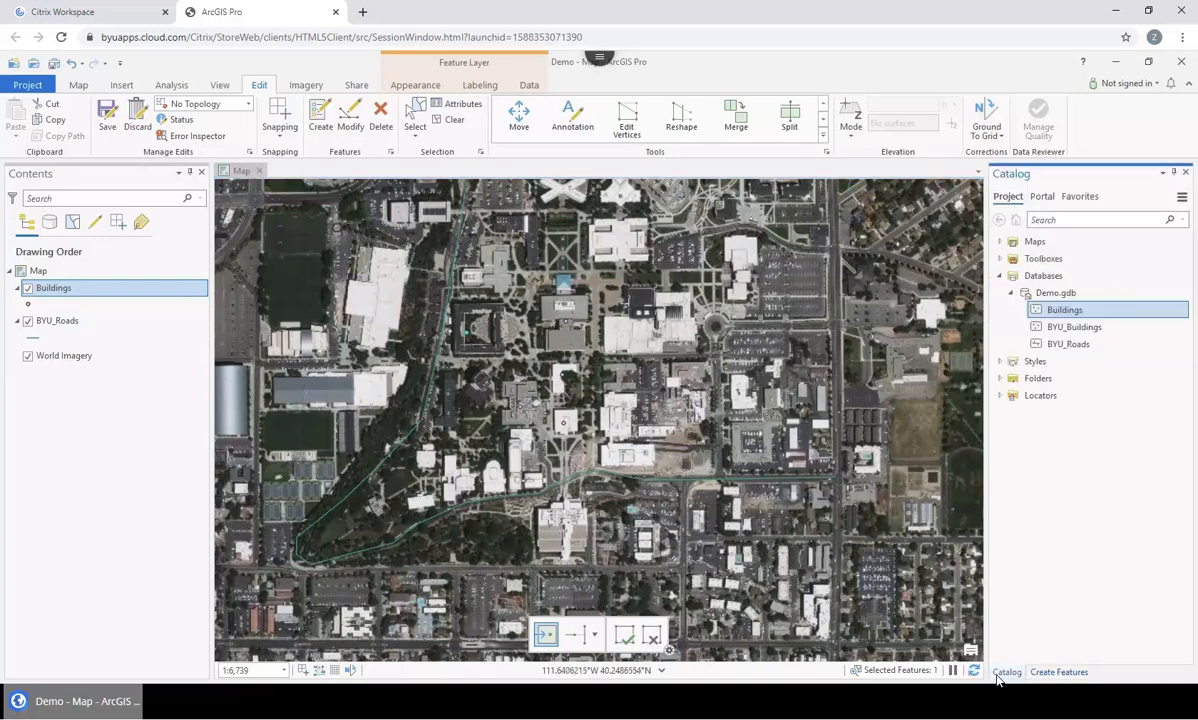
right_click(1059, 296)
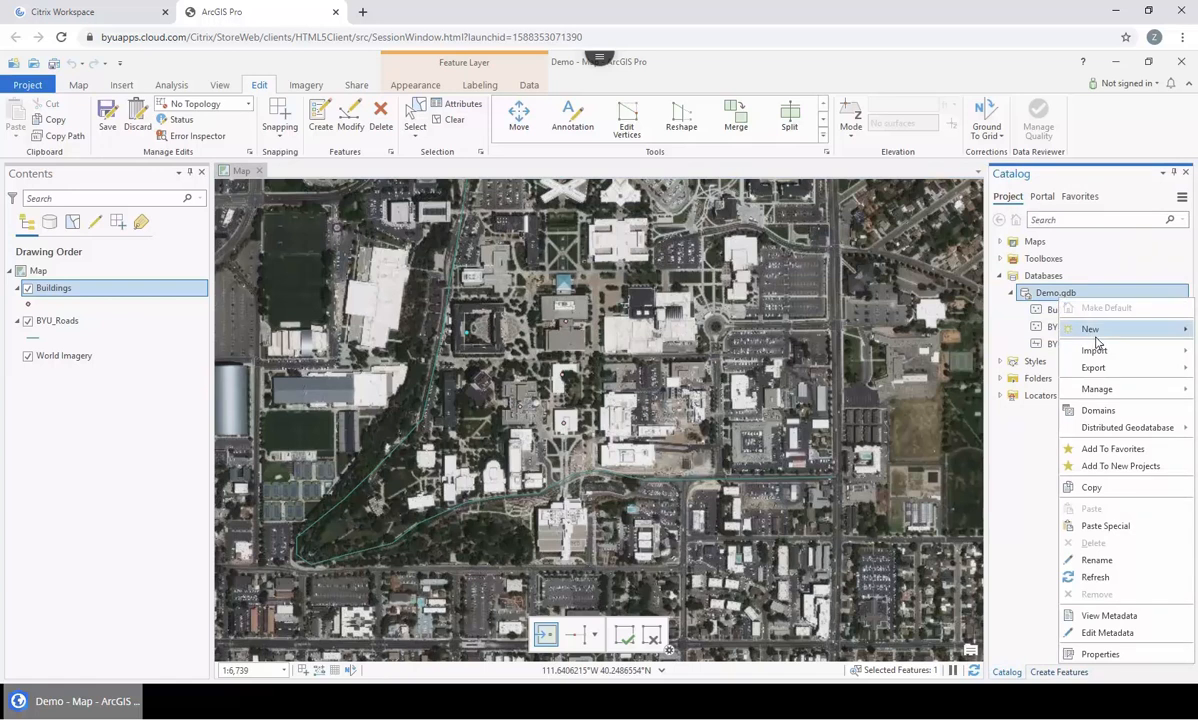
mouse_move(1097, 343)
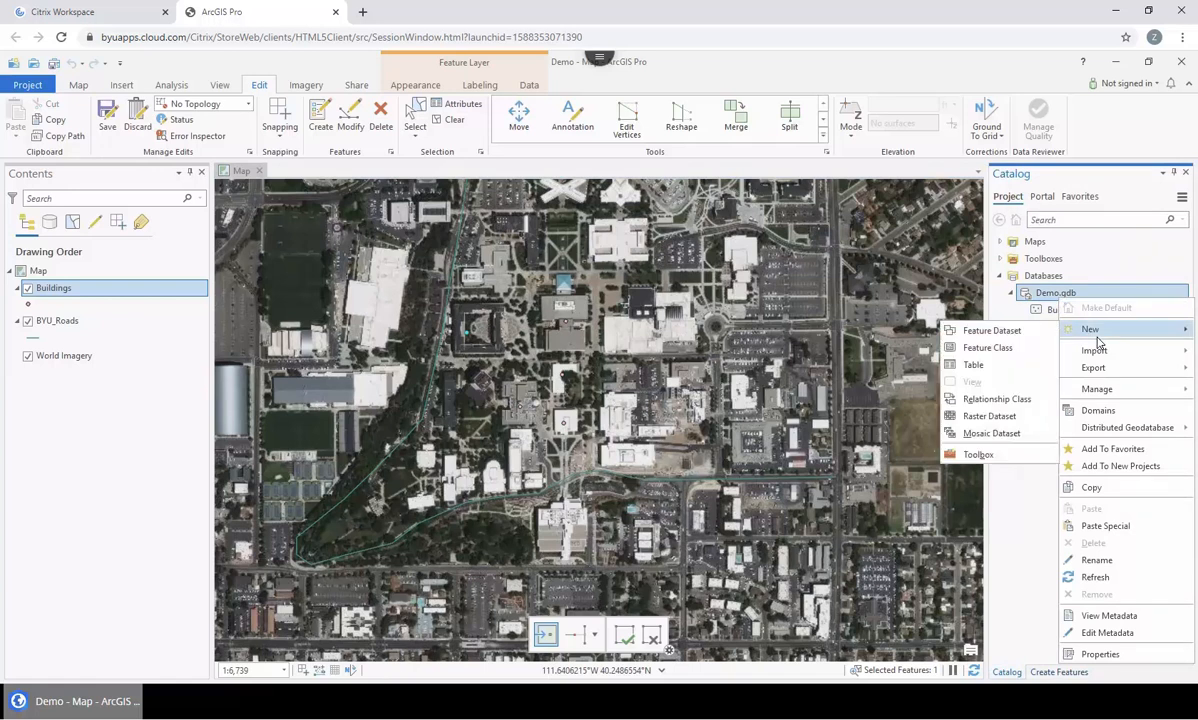
left_click(990, 349)
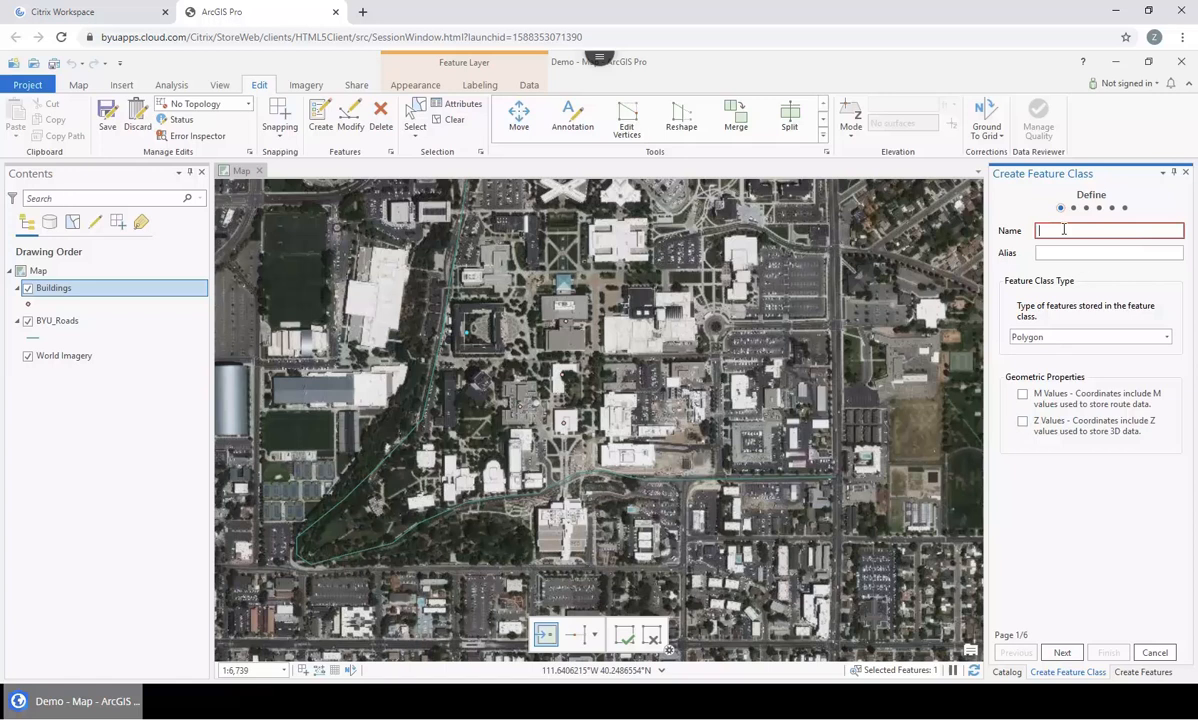
left_click_drag(746, 477, 746, 435)
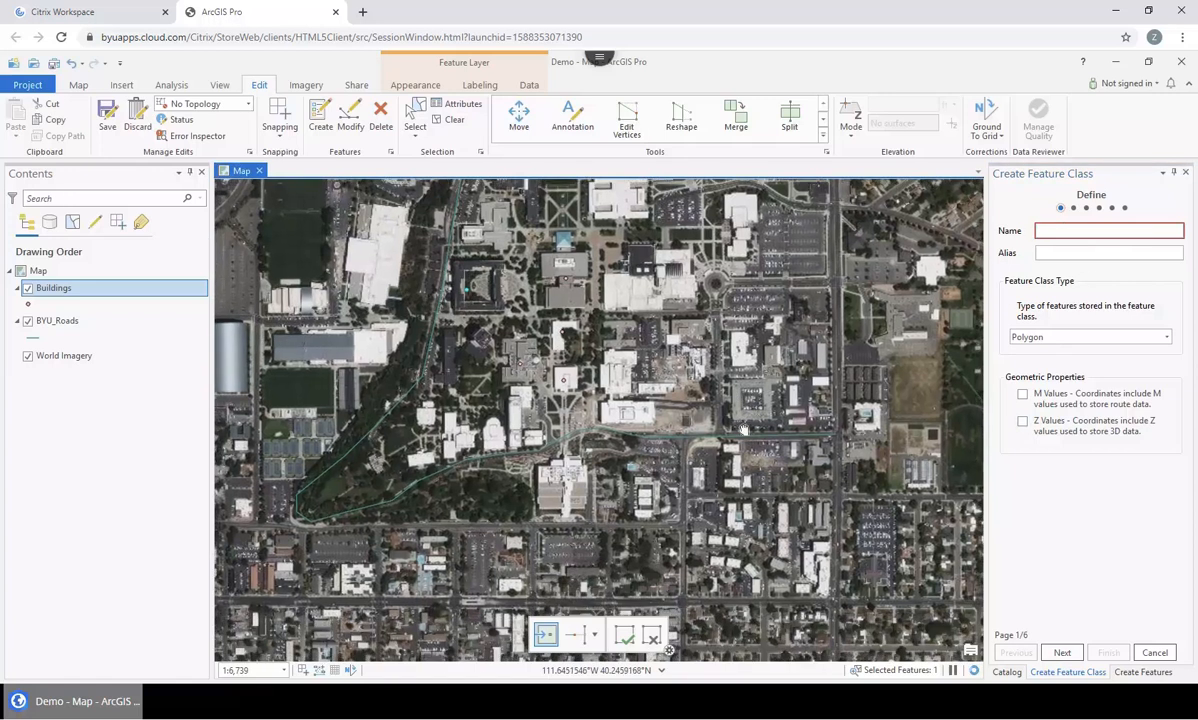
left_click_drag(800, 295, 764, 537)
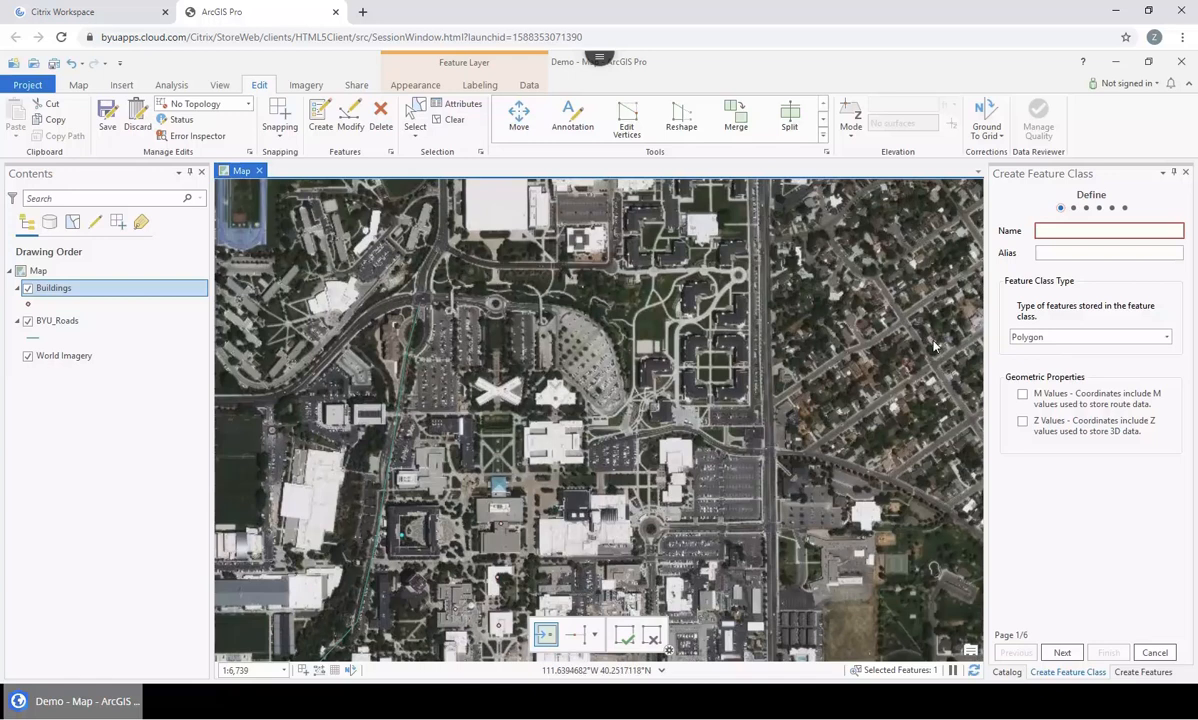
key("a")
key("Escape")
left_click(1049, 229)
type("Parking")
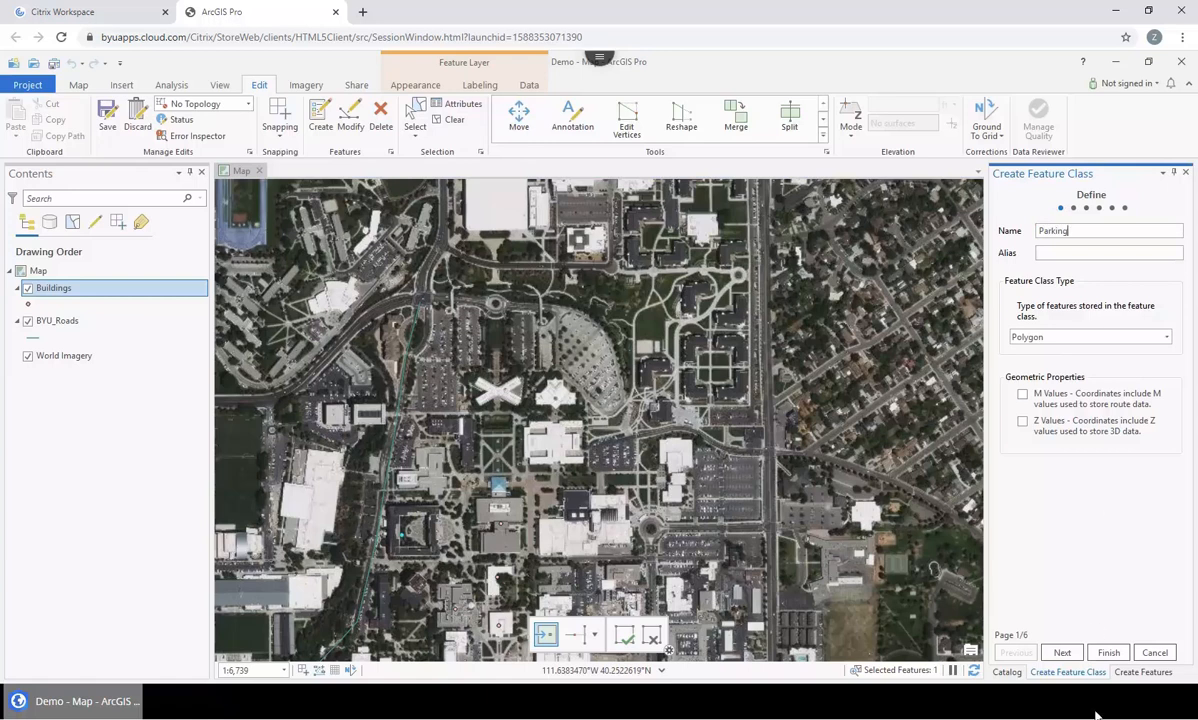
left_click(1108, 653)
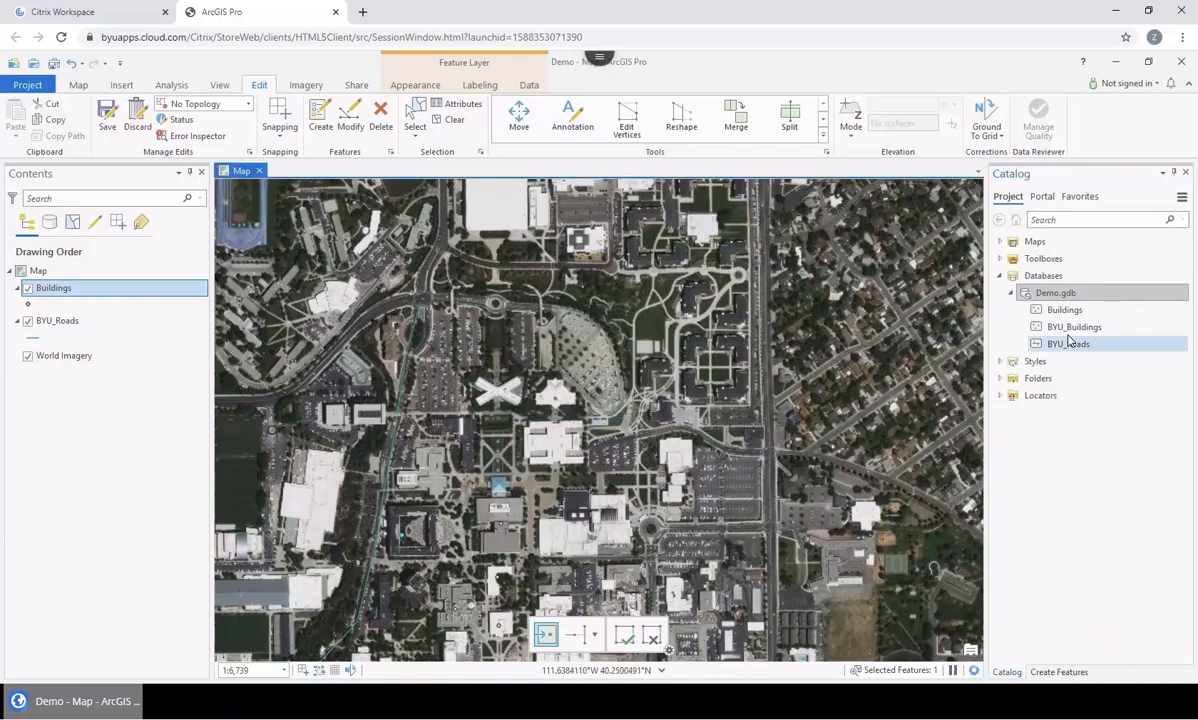
Refresh Demo.gdb and add the Parking feature class to the map.
right_click(1040, 298)
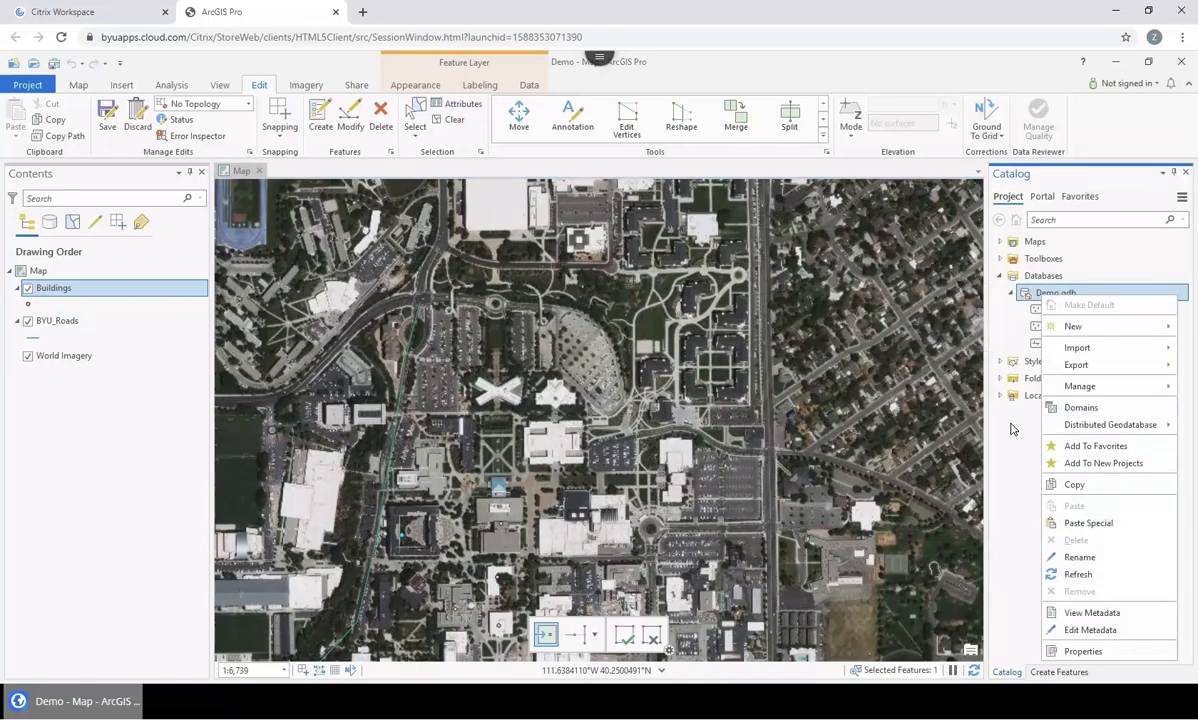
left_click(1082, 575)
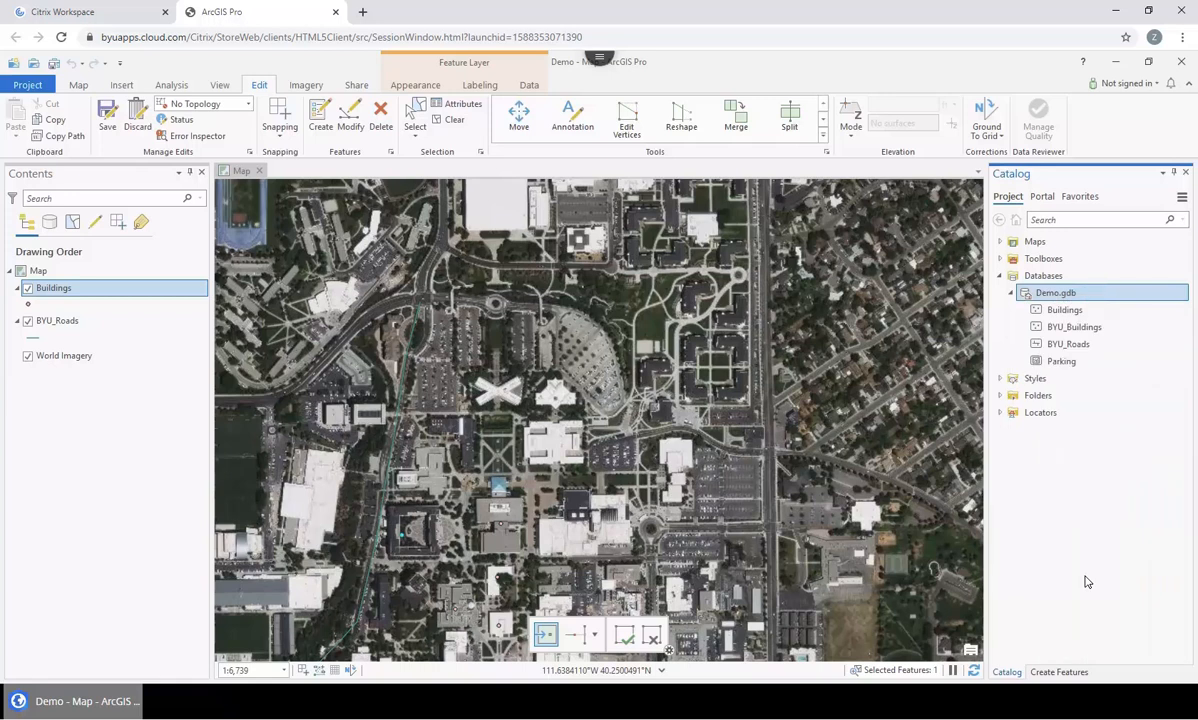
left_click(1061, 361)
left_click_drag(600, 436, 566, 412)
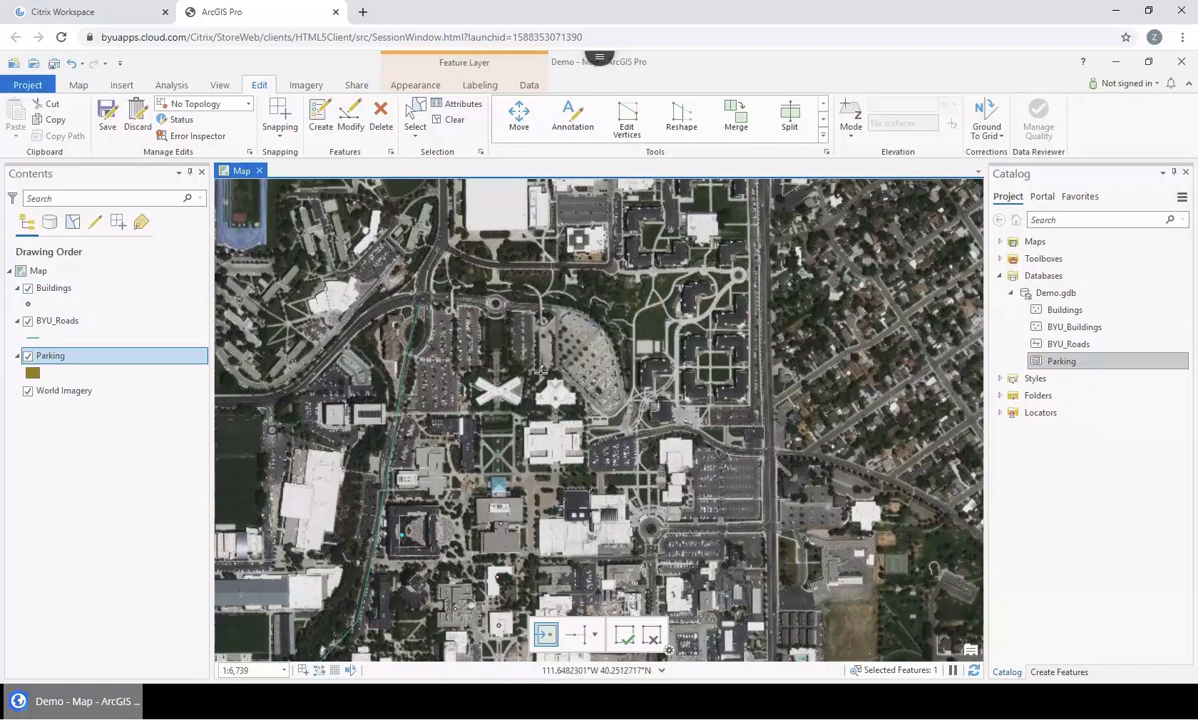
Digitize a Parking polygon around the curved, teardrop-shaped parking lot northeast of the X-shaped building.
left_click(320, 118)
left_click(1028, 369)
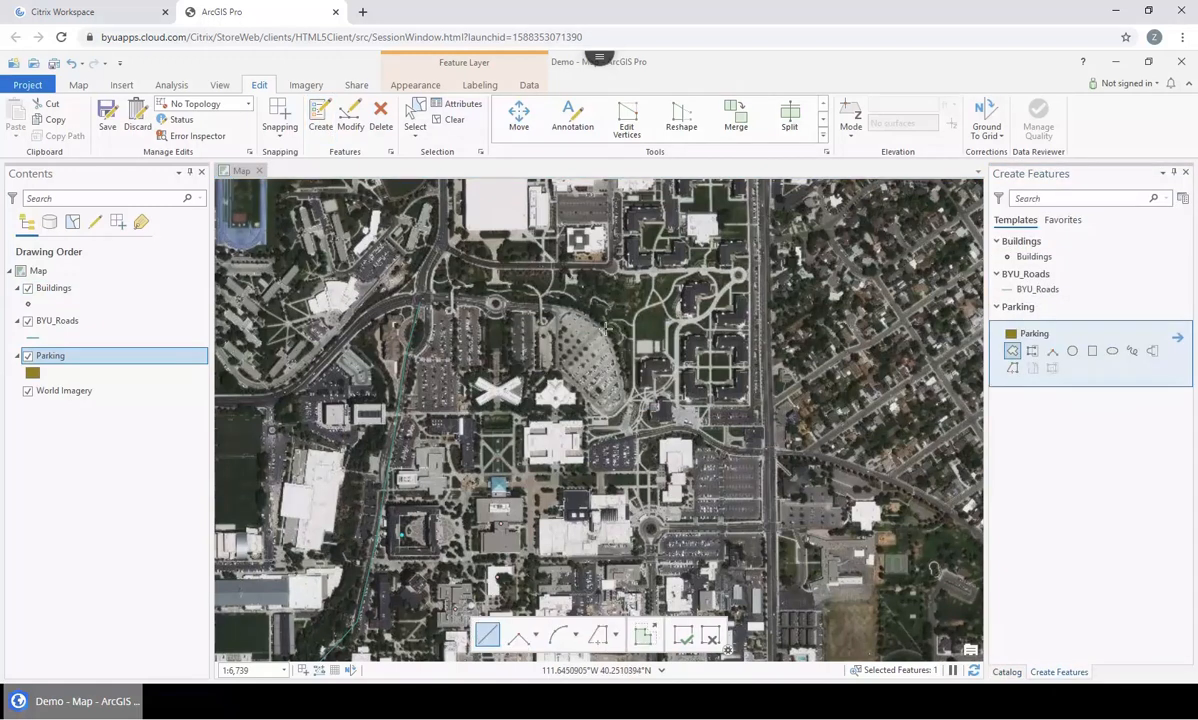
left_click(555, 317)
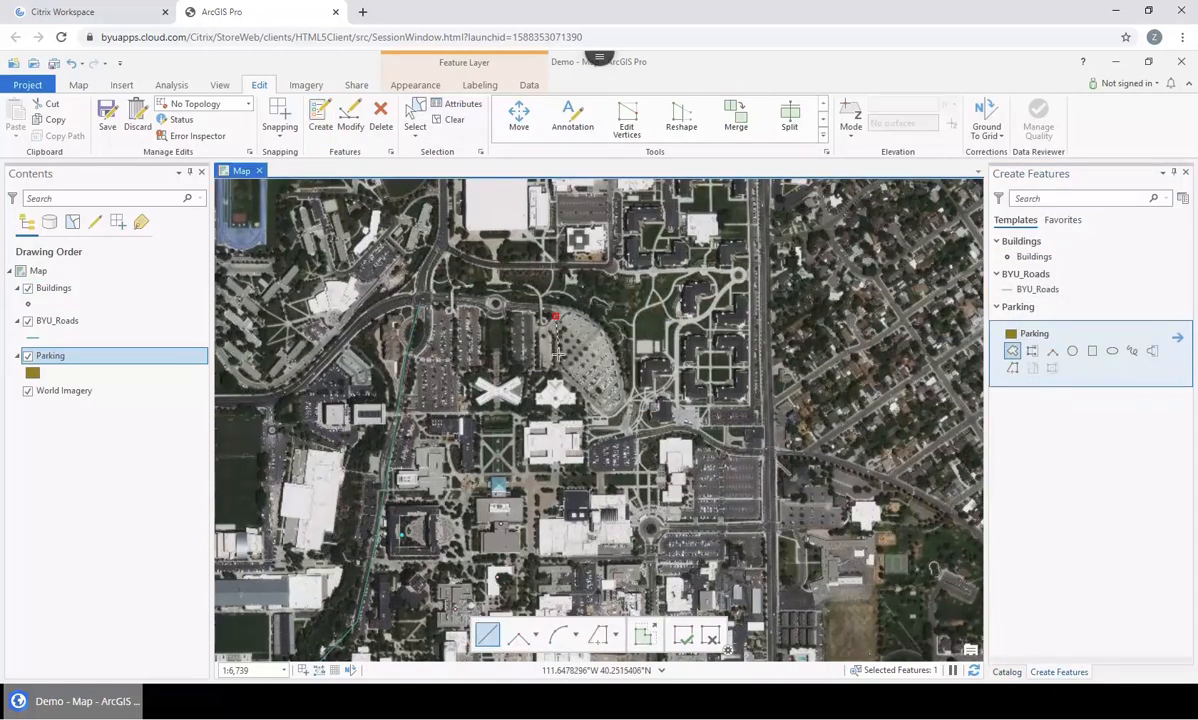
left_click(582, 392)
left_click(611, 415)
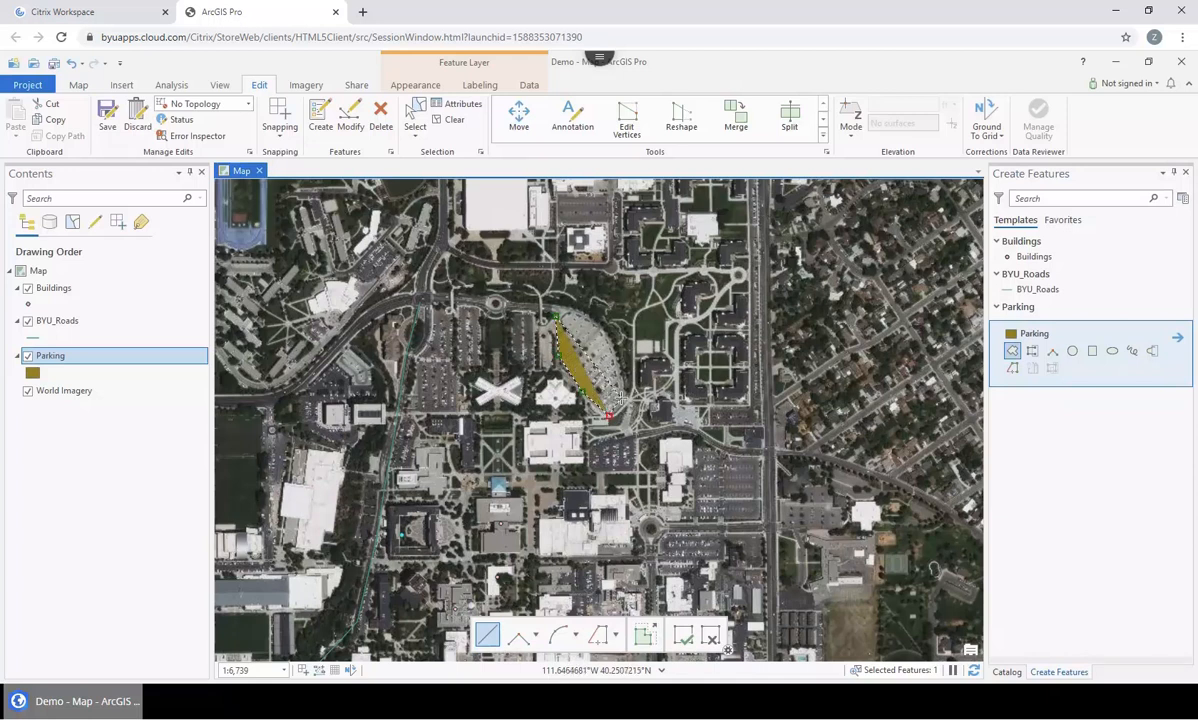
left_click(621, 398)
left_click(616, 365)
left_click(605, 335)
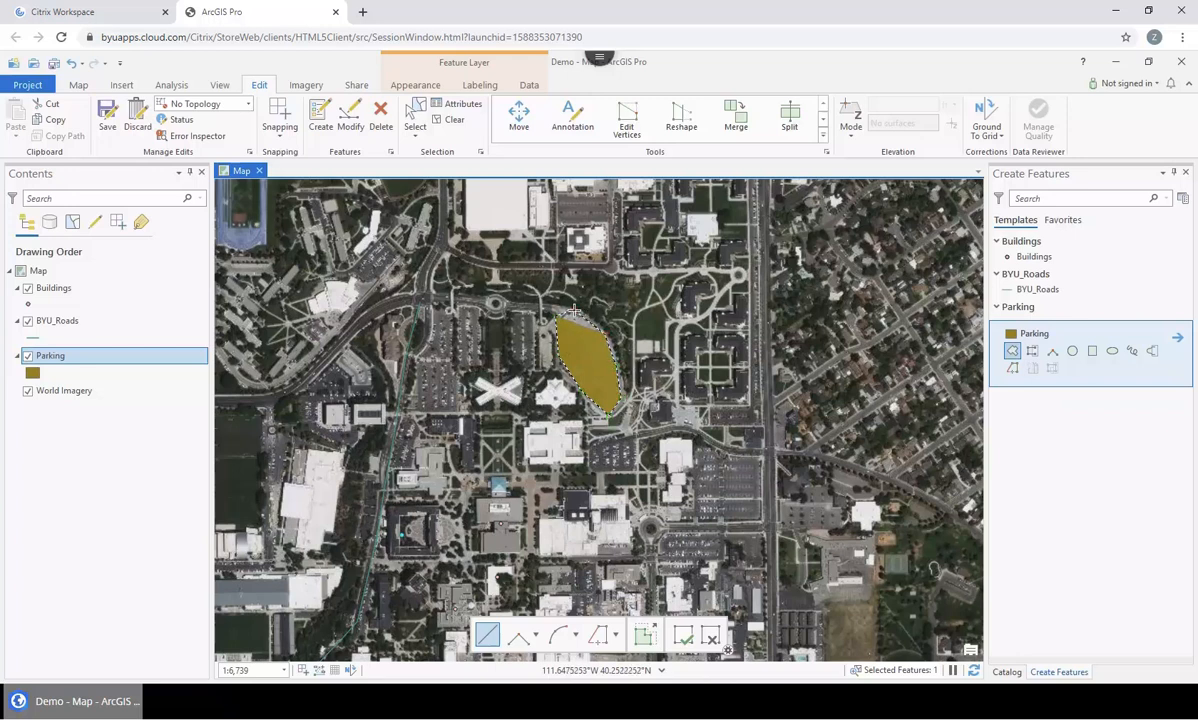
double_click(575, 310)
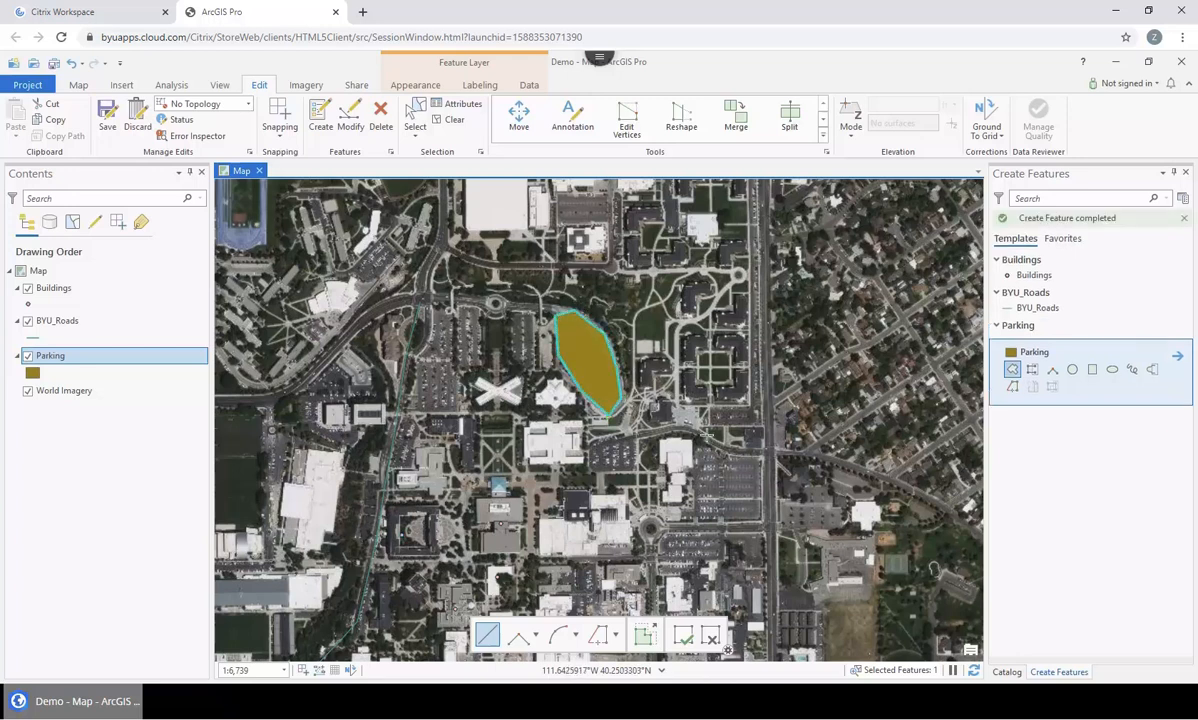
Digitize a Parking polygon around the large lot north of campus, between the tree-lined lane and the white-roofed building to its east.
left_click_drag(697, 468, 605, 485)
left_click_drag(634, 352, 647, 500)
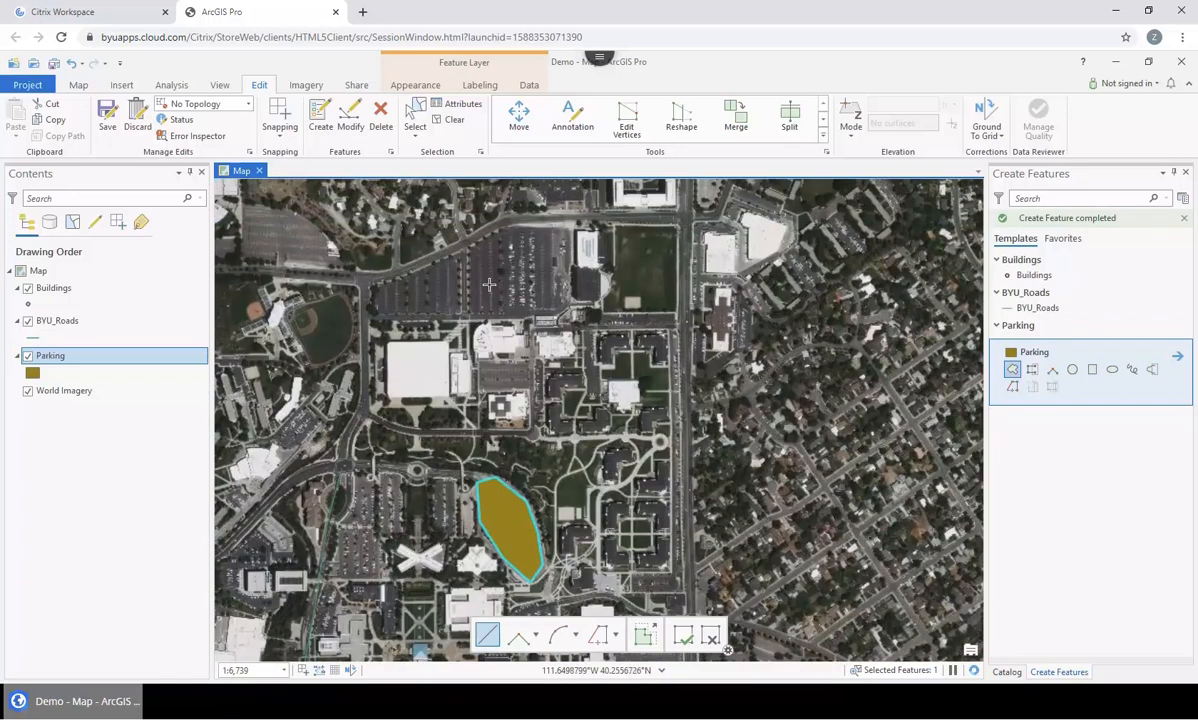
scroll(470, 225, "up", 5)
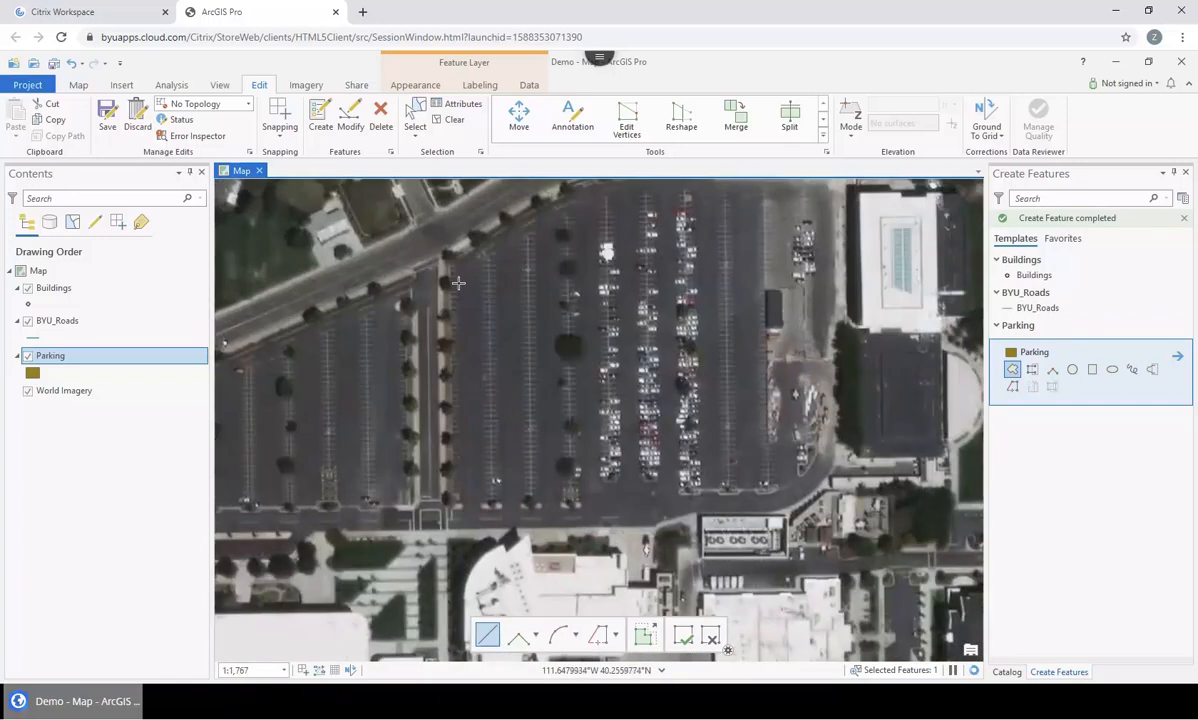
left_click(448, 524)
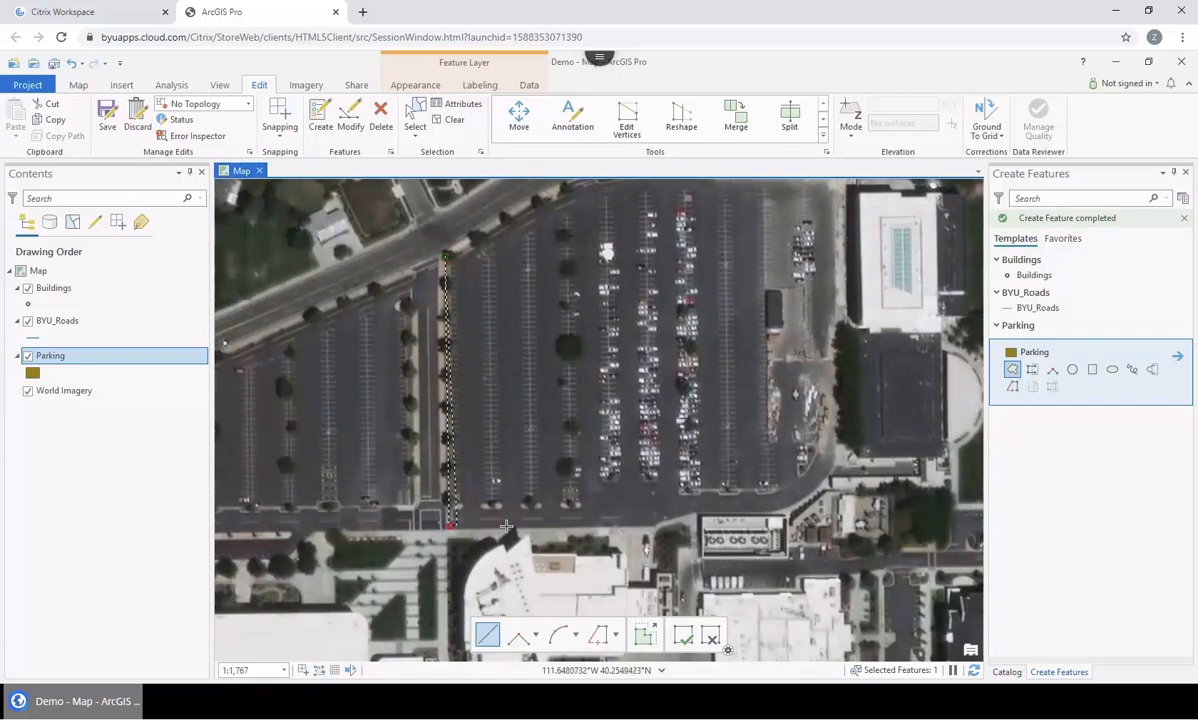
double_click(659, 524)
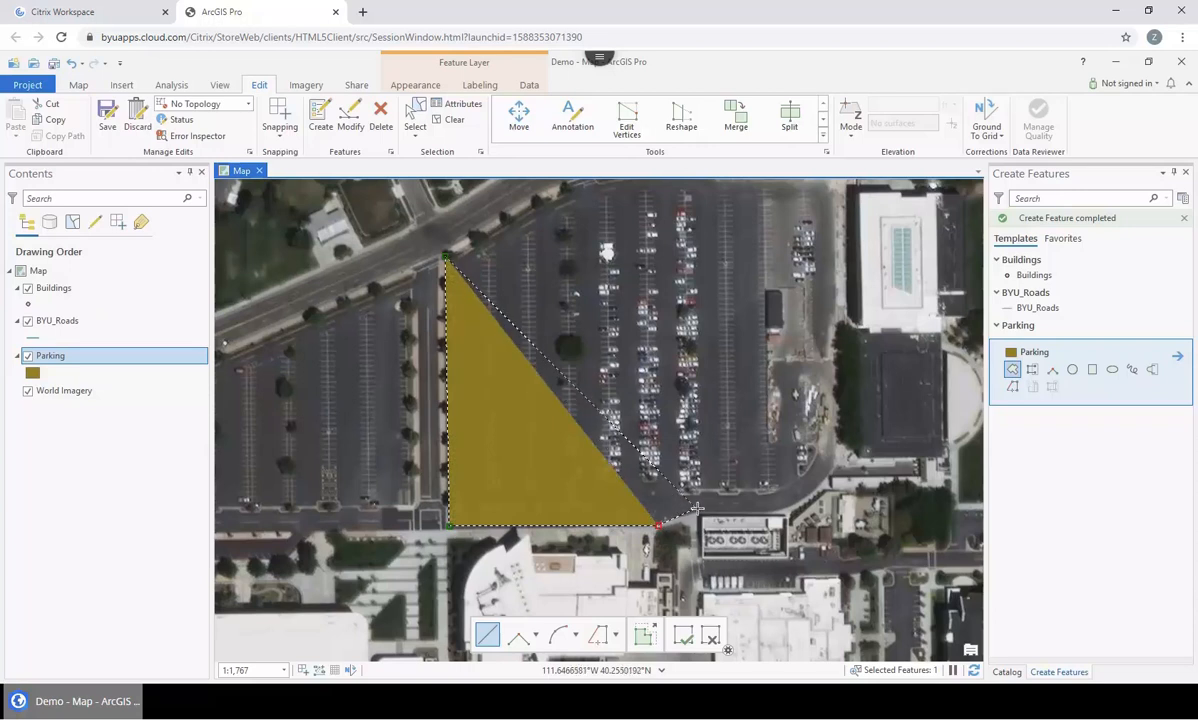
left_click(698, 511)
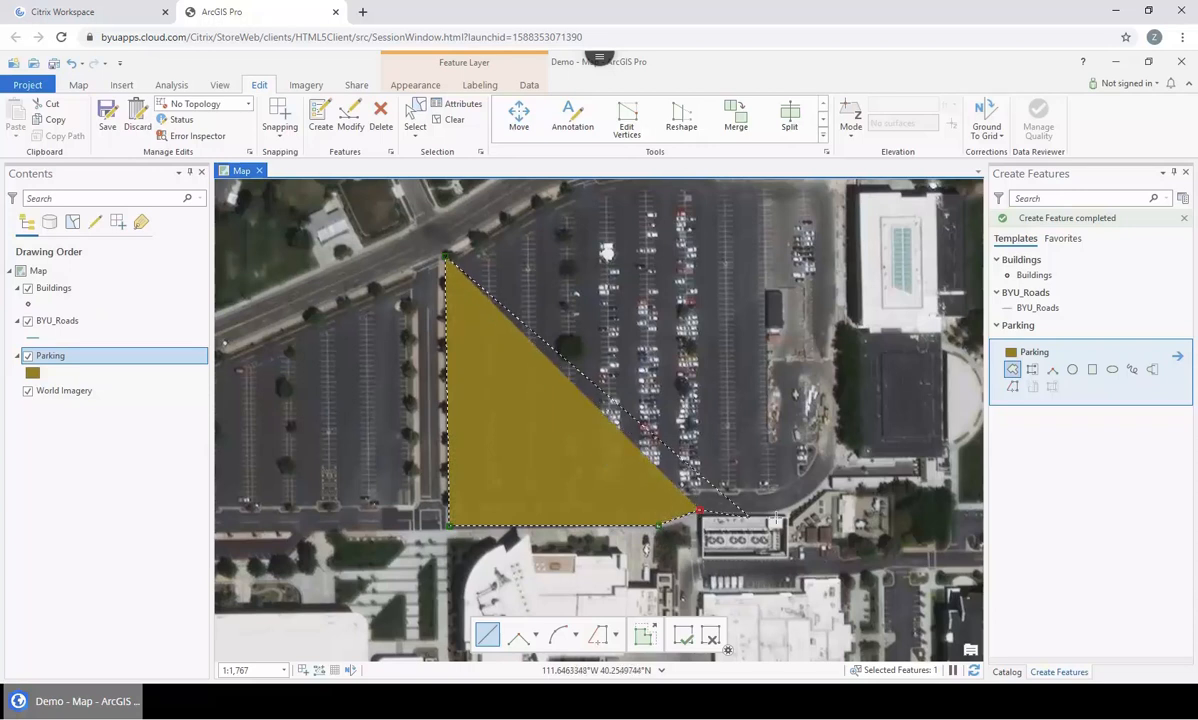
left_click(784, 509)
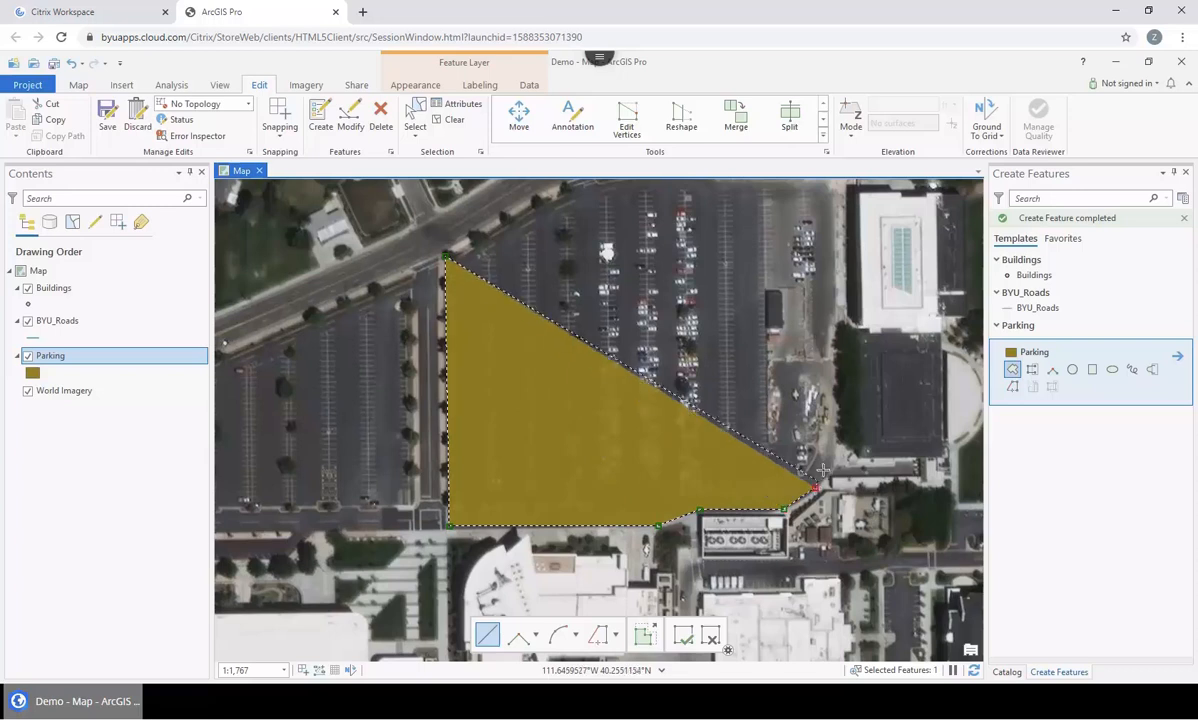
left_click(836, 458)
mouse_move(849, 371)
left_mouse_down()
mouse_move(849, 468)
mouse_move(832, 525)
left_mouse_up()
left_click(821, 338)
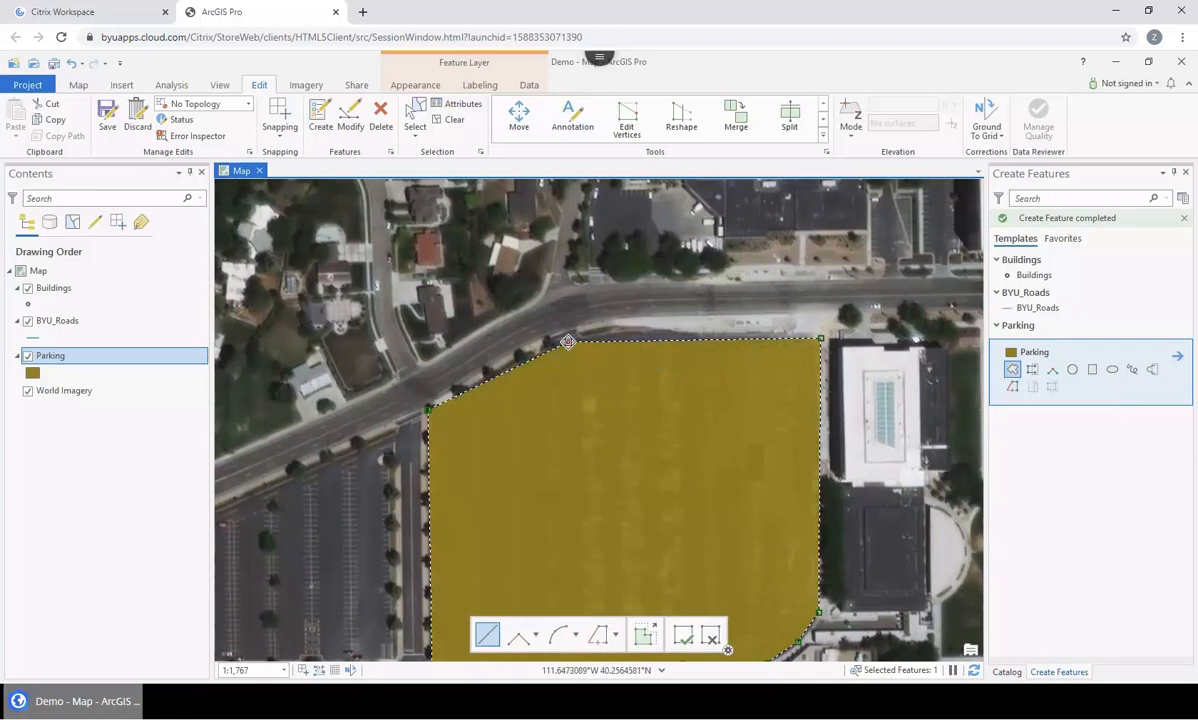
double_click(567, 341)
left_click_drag(846, 515, 758, 345)
left_click_drag(507, 327, 544, 390)
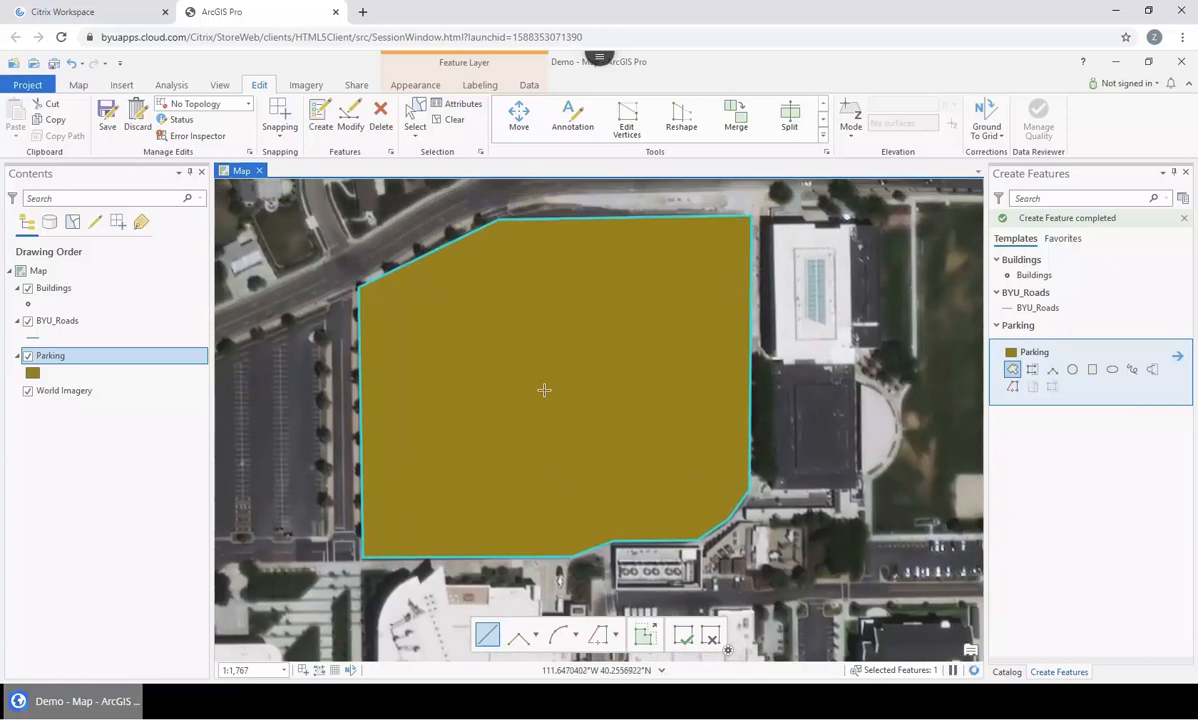
Open the BYU_Roads attribute table and select the digitized road's record.
scroll(305, 432, "down", 5)
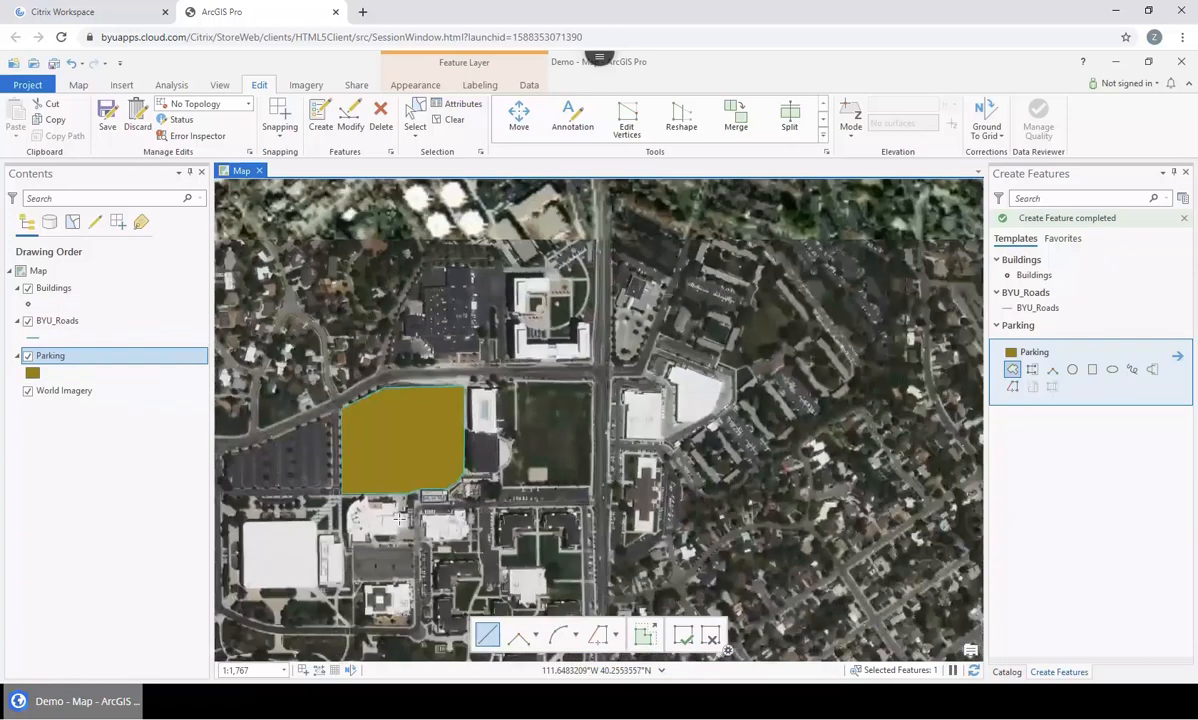
left_click_drag(460, 358, 515, 275)
left_click_drag(440, 555, 439, 391)
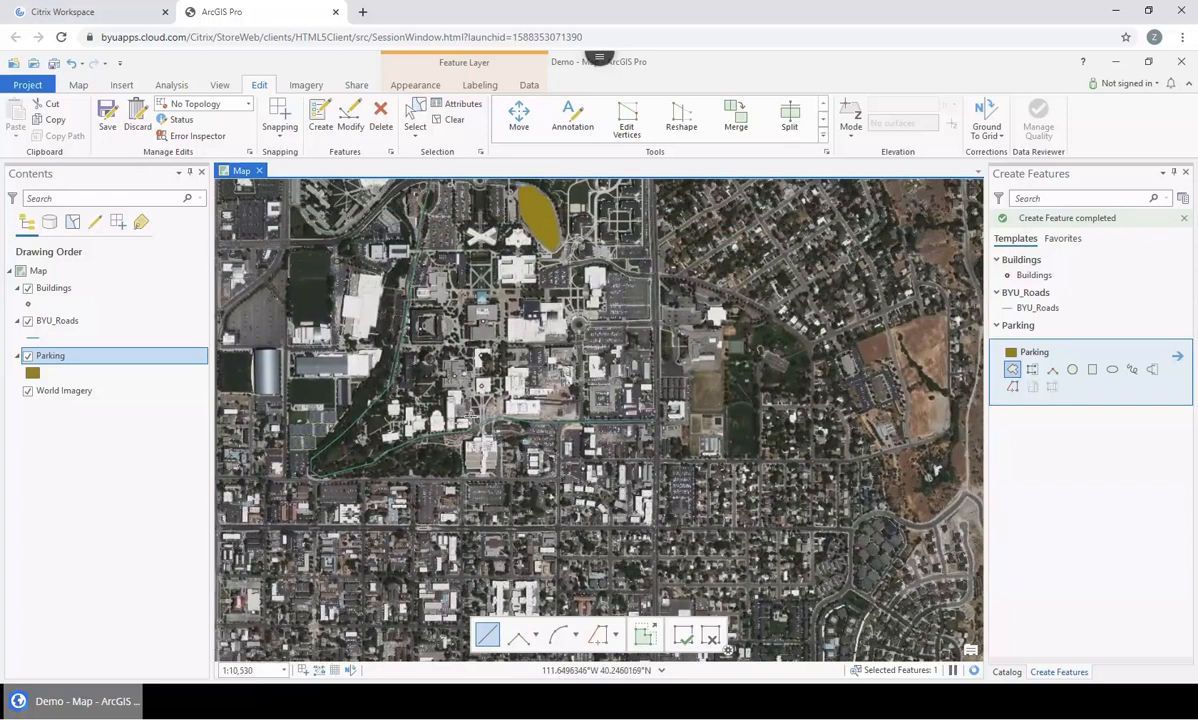
right_click(74, 323)
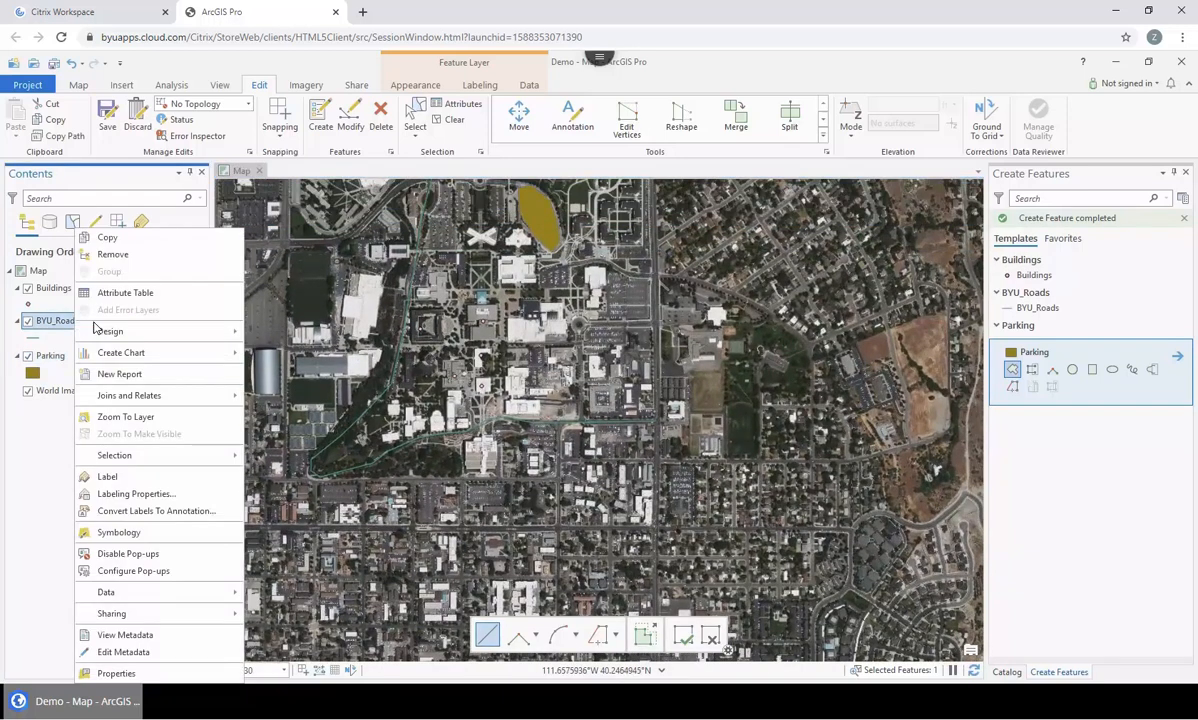
left_click(121, 293)
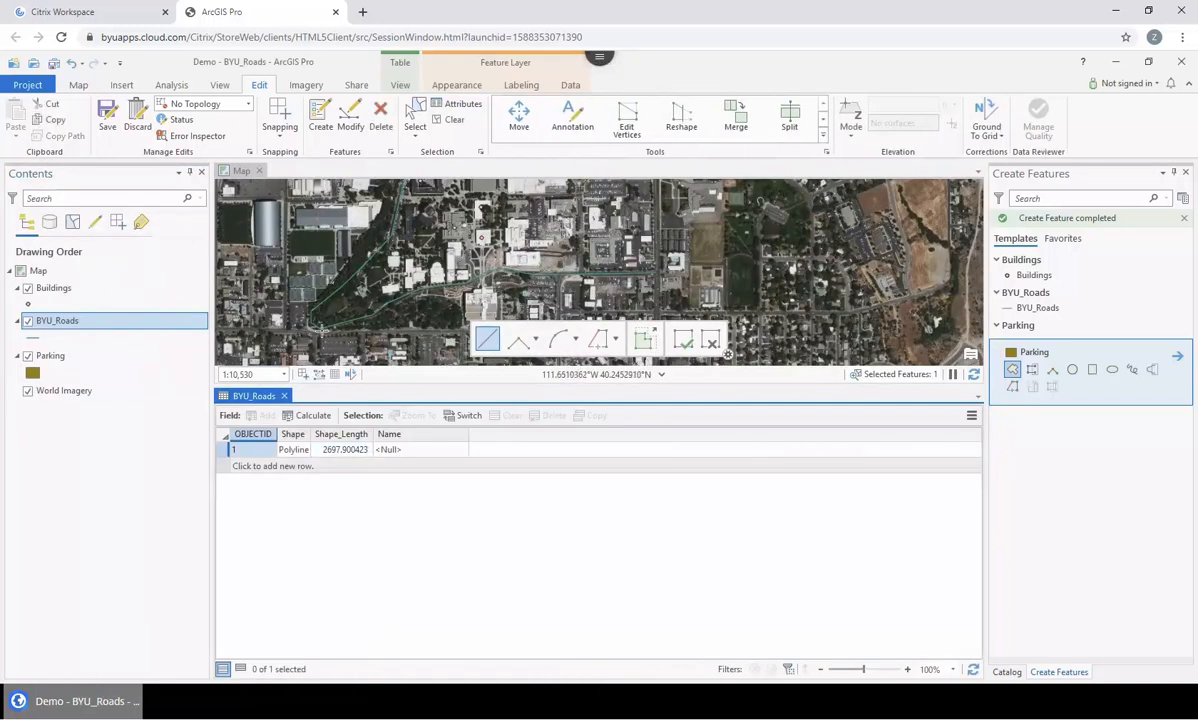
left_click(226, 453)
scroll(405, 262, "up", 4)
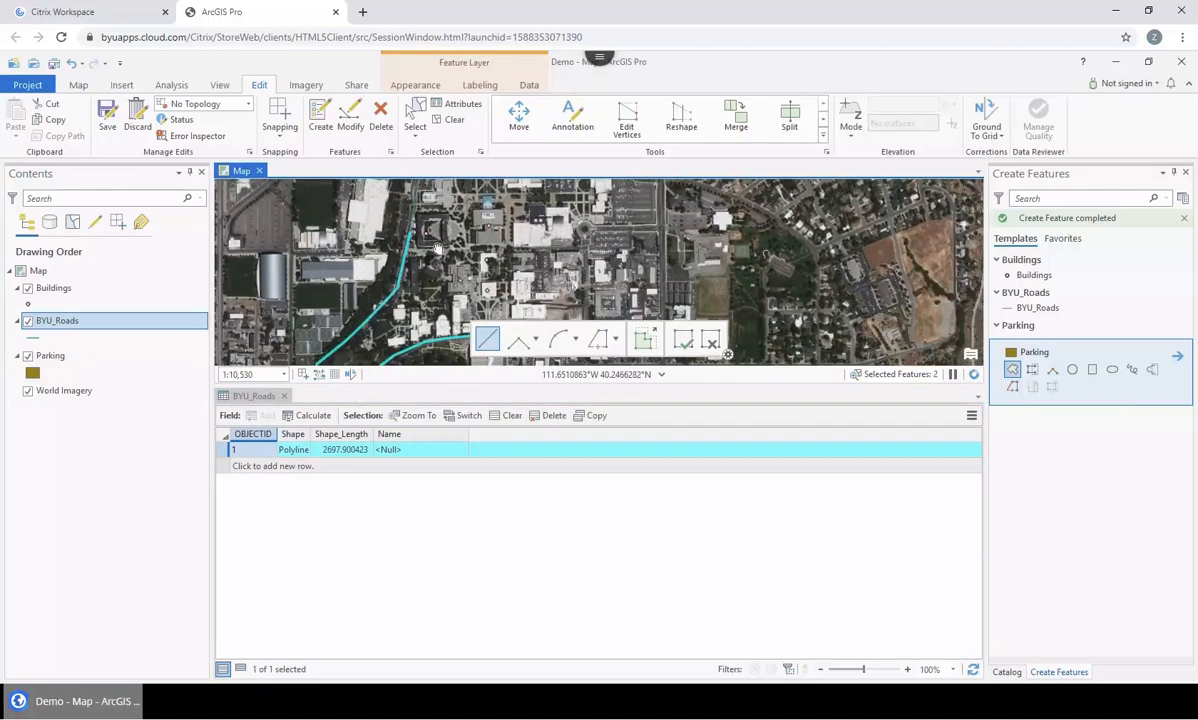
Set the road's Name to Campus Drive and shrink the attribute table to enlarge the map view.
left_click(403, 451)
left_click(403, 449)
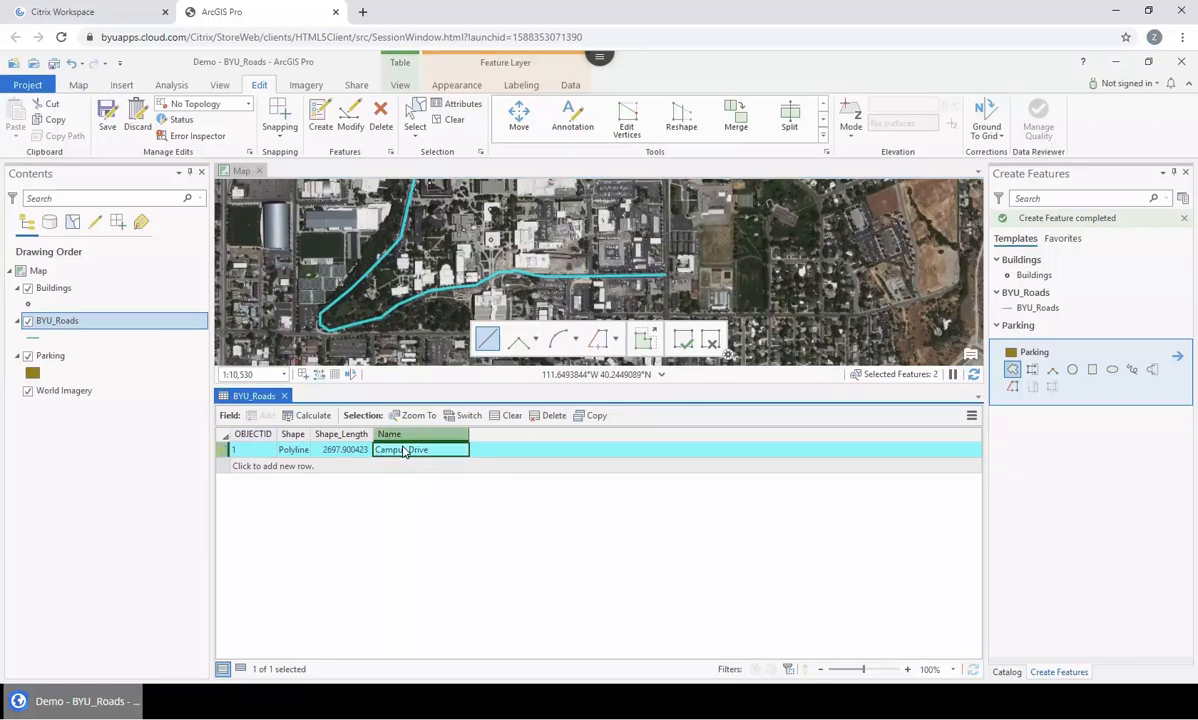
key("Return")
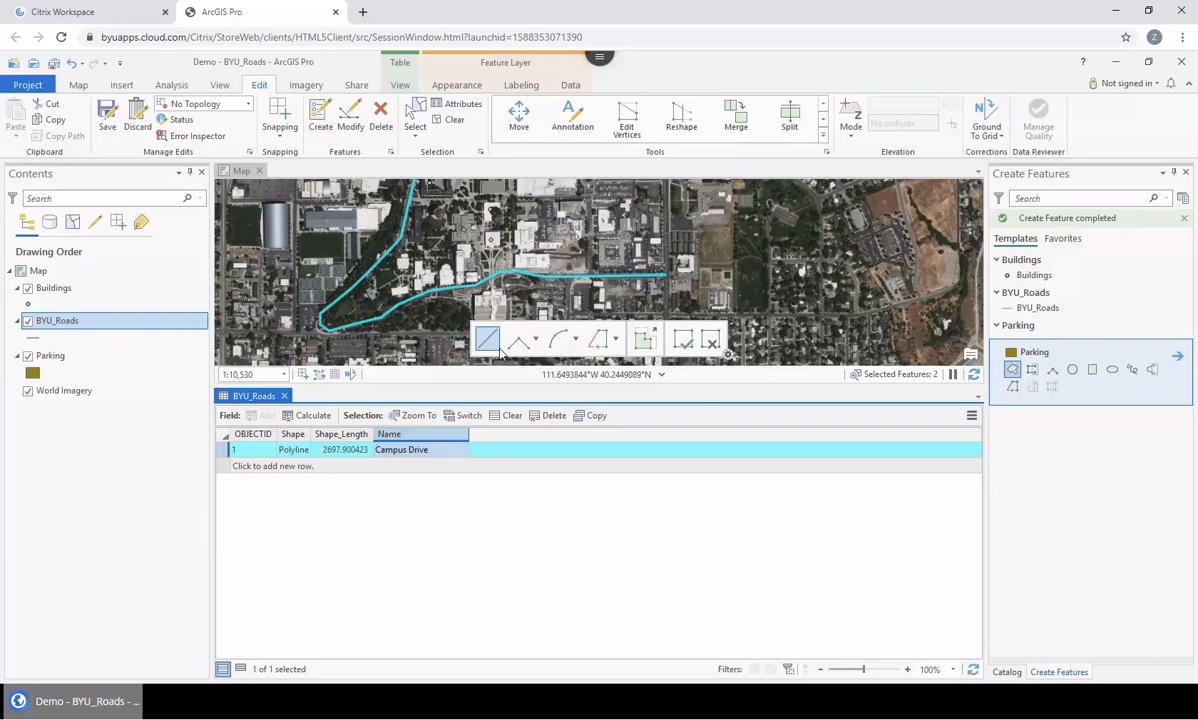
left_click(729, 258)
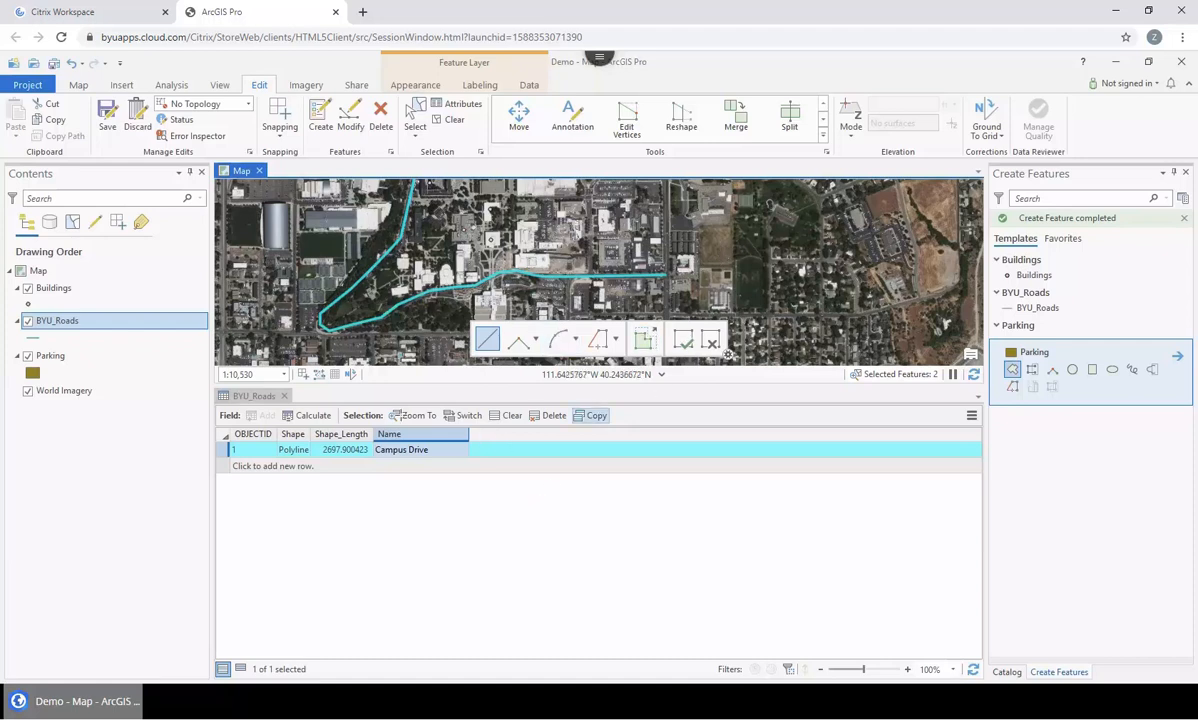
left_click_drag(427, 413, 440, 548)
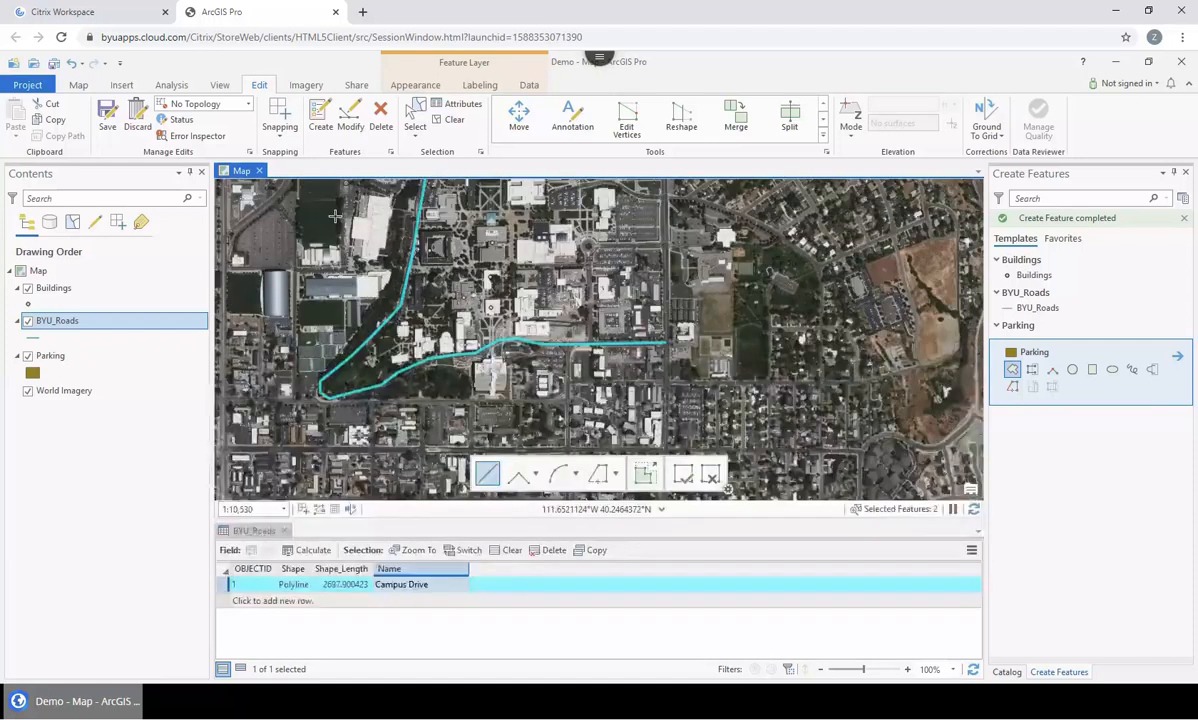
Save all edits, confirming the save, and save the project.
left_click(103, 125)
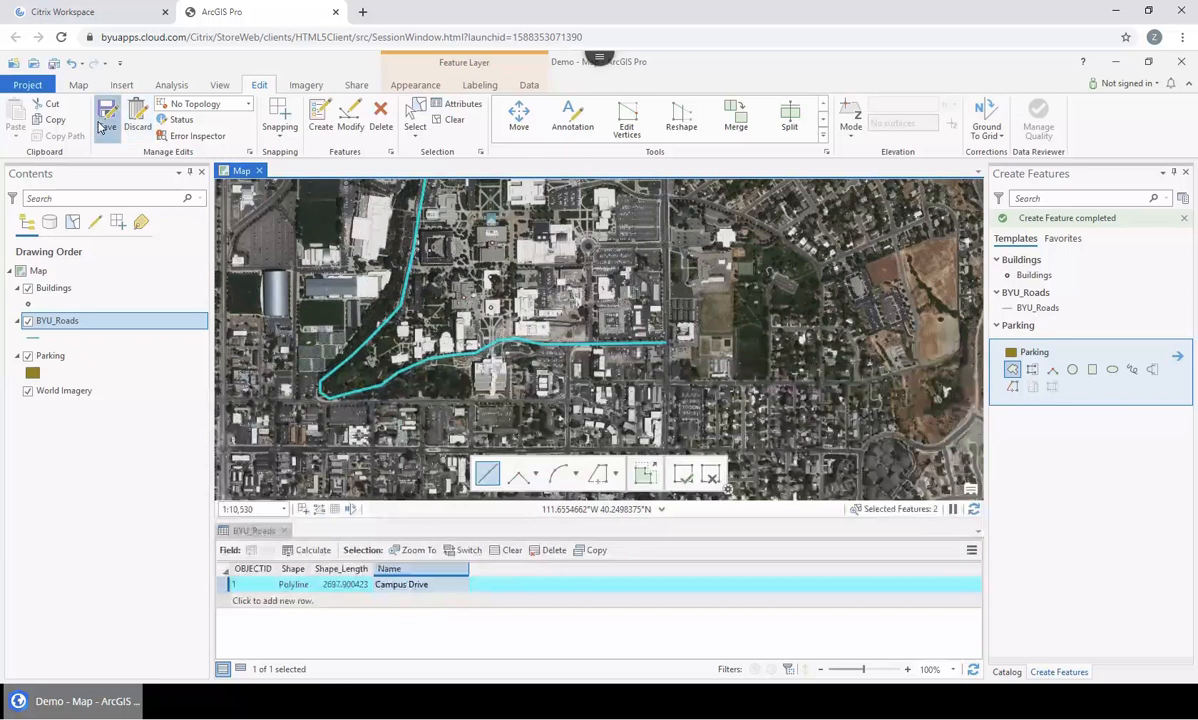
left_click(612, 387)
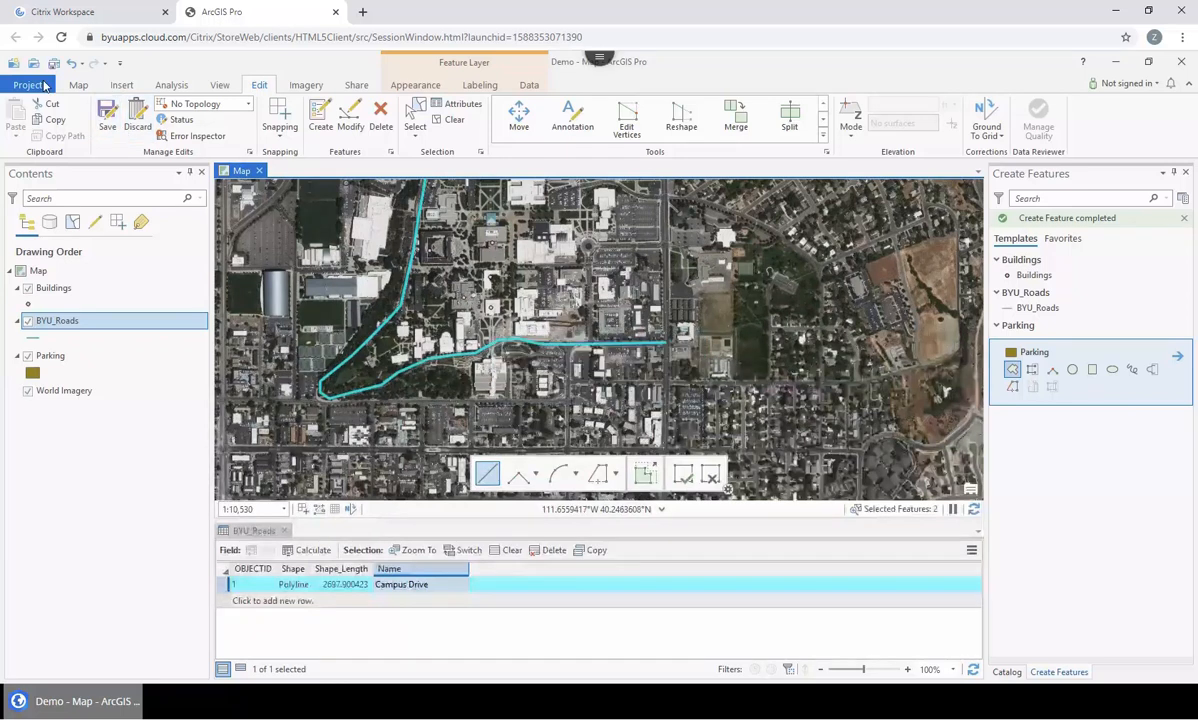
left_click(54, 64)
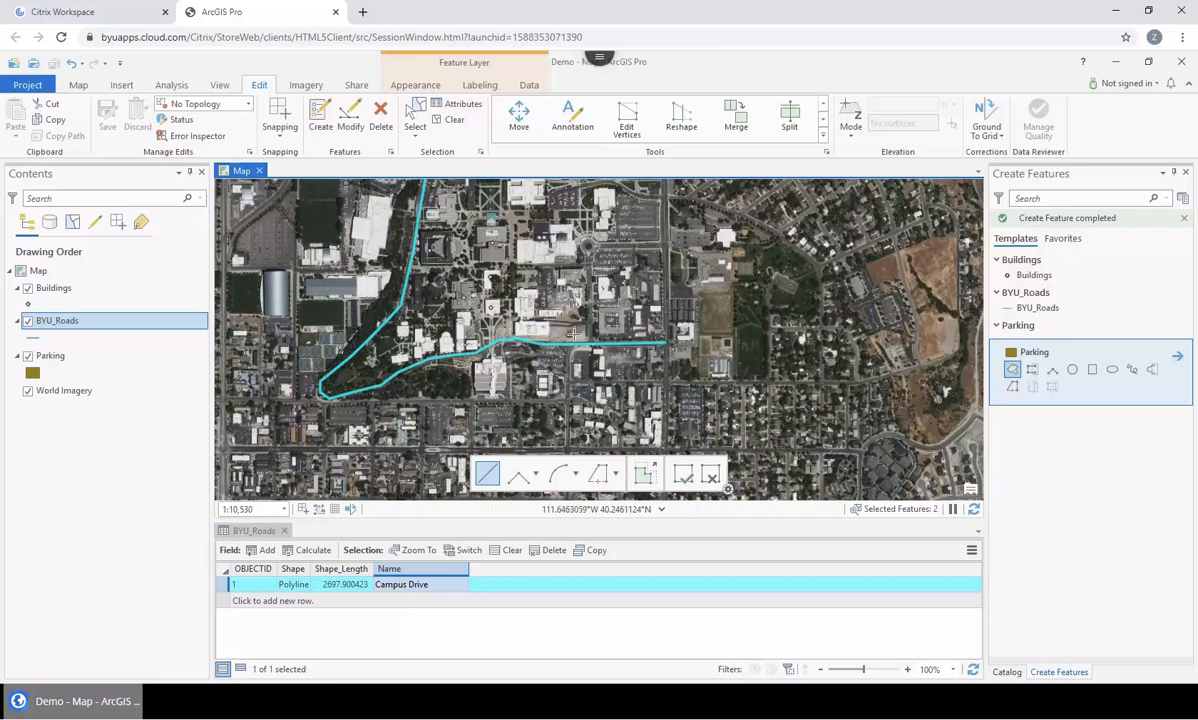
left_click_drag(575, 296, 556, 358)
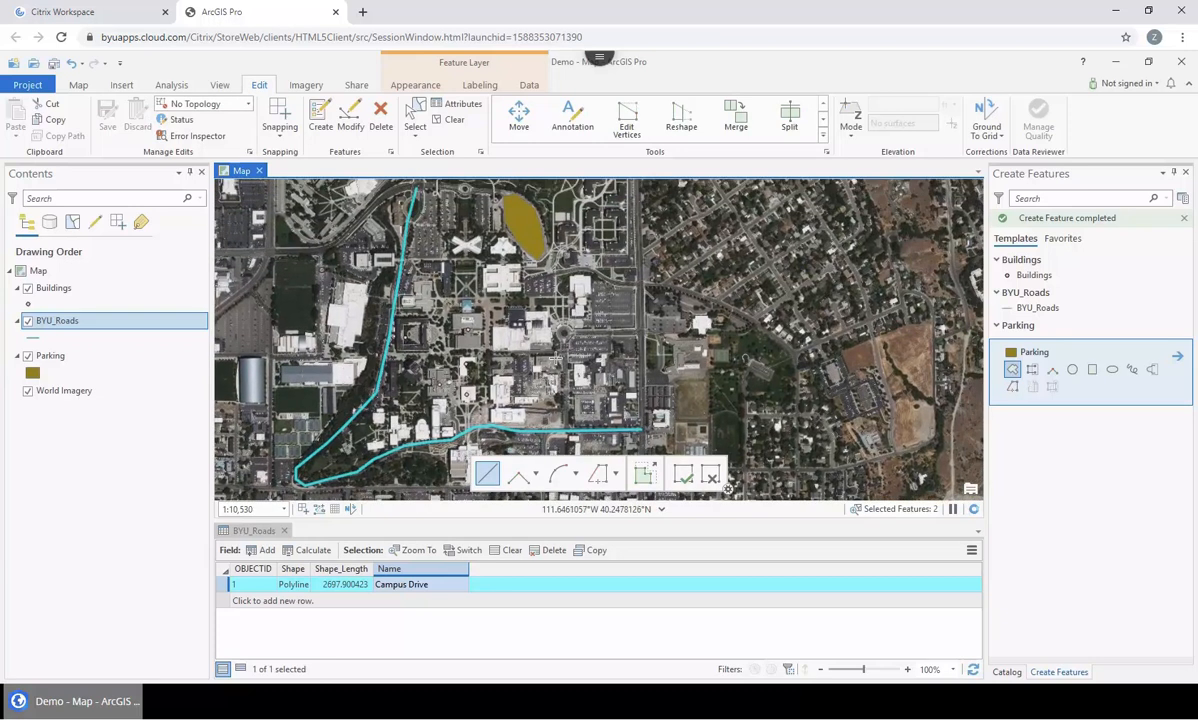
mouse_move(567, 303)
left_mouse_down()
mouse_move(567, 255)
mouse_move(583, 294)
left_mouse_up()
scroll(580, 295, "down", 3)
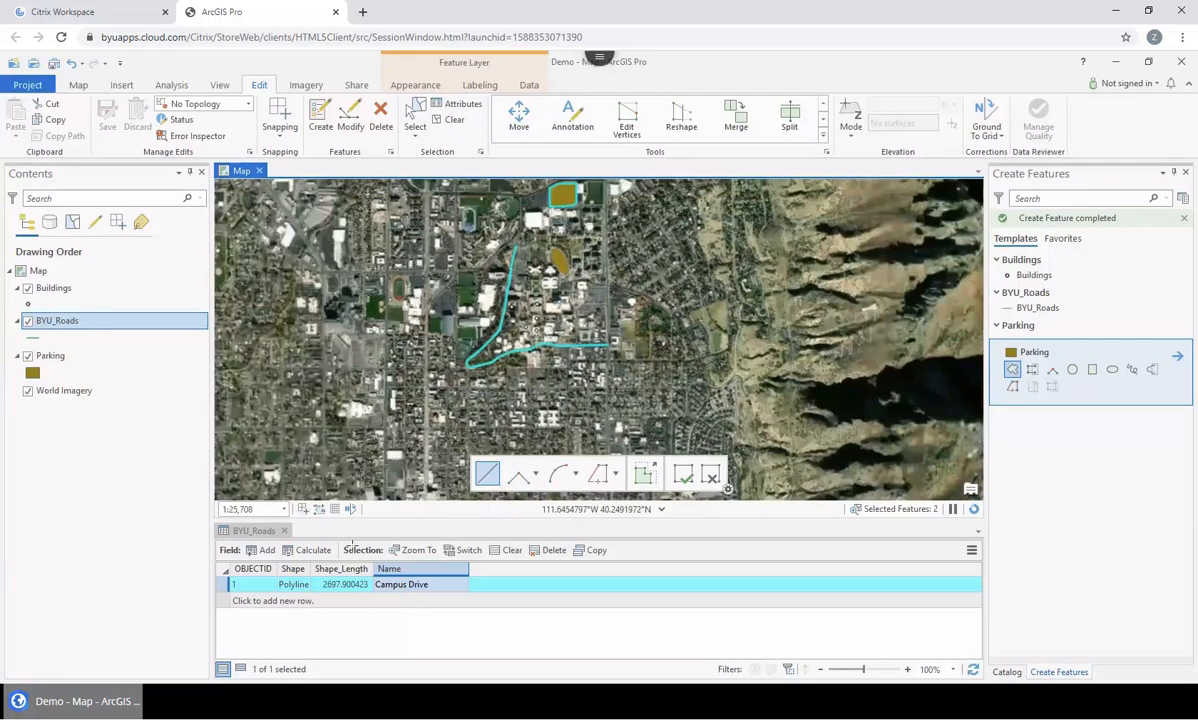